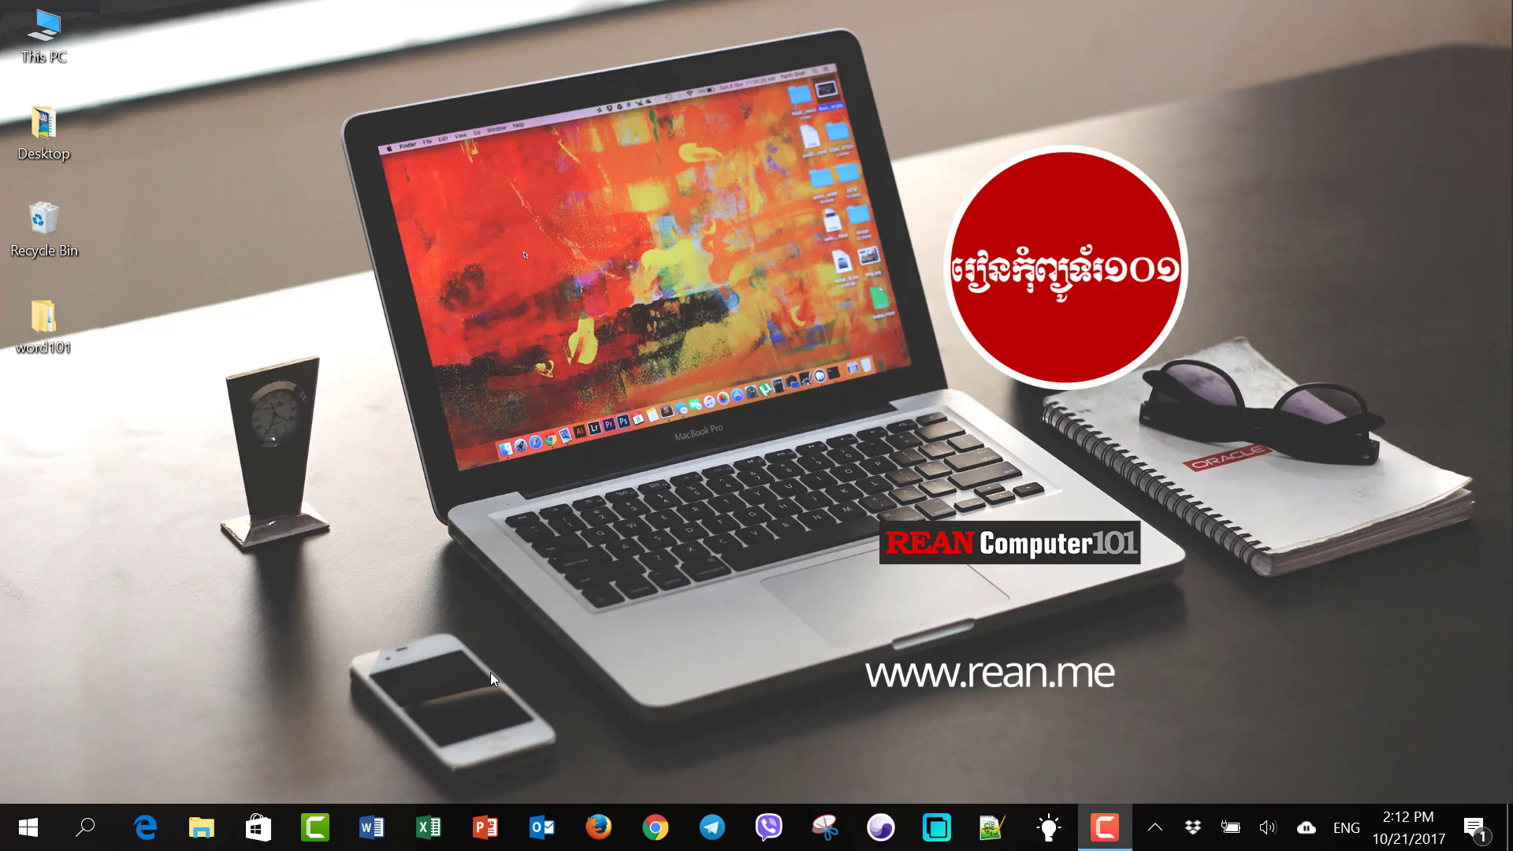
# Launch Word, create a blank document, and paste the six-line list from Working Area to Status Bar
pyautogui.click(387, 834)
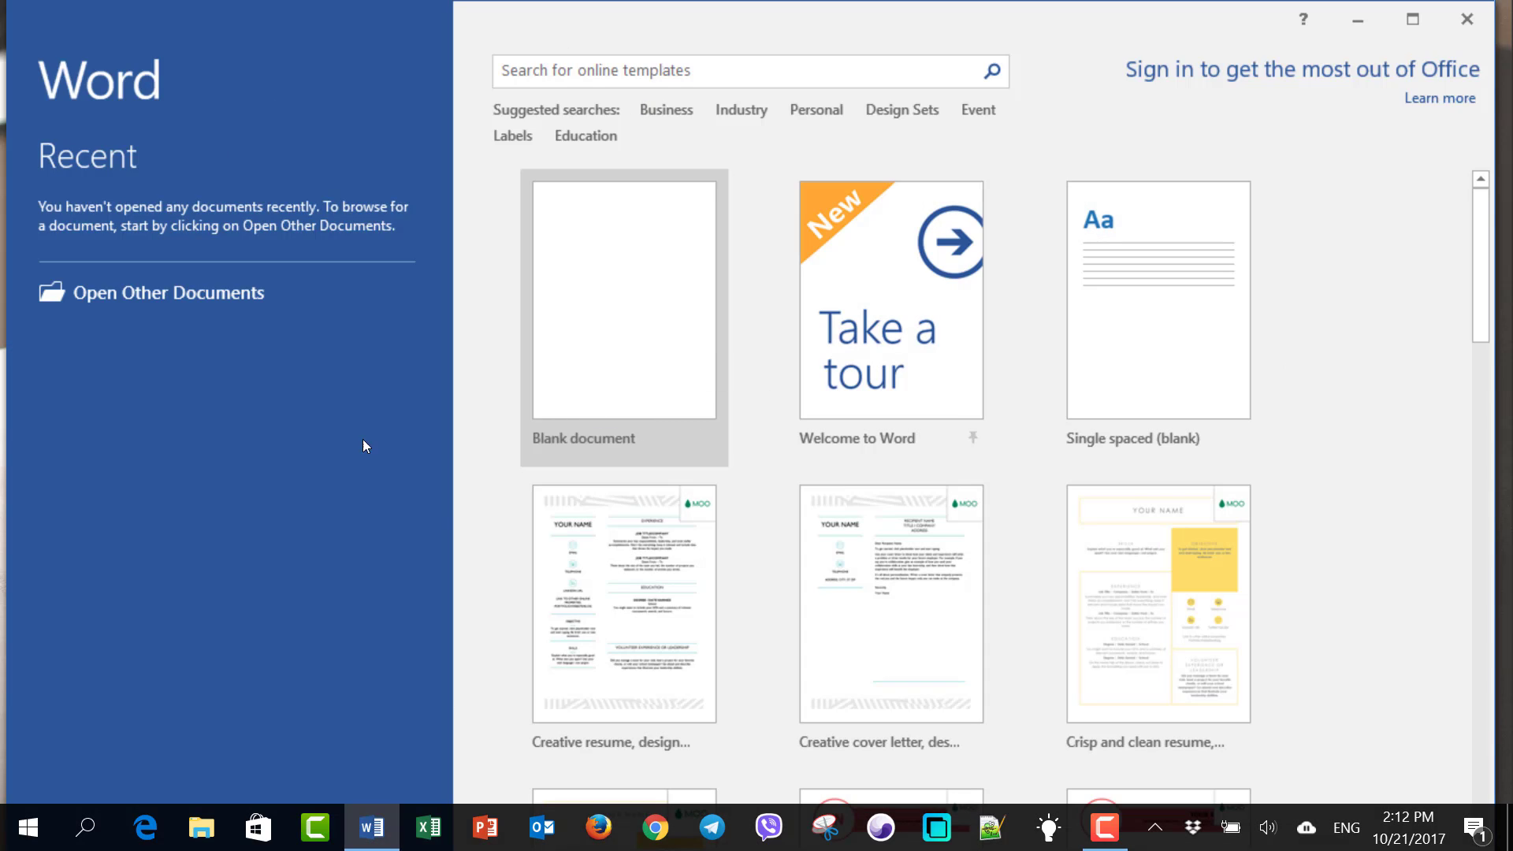
pyautogui.click(631, 408)
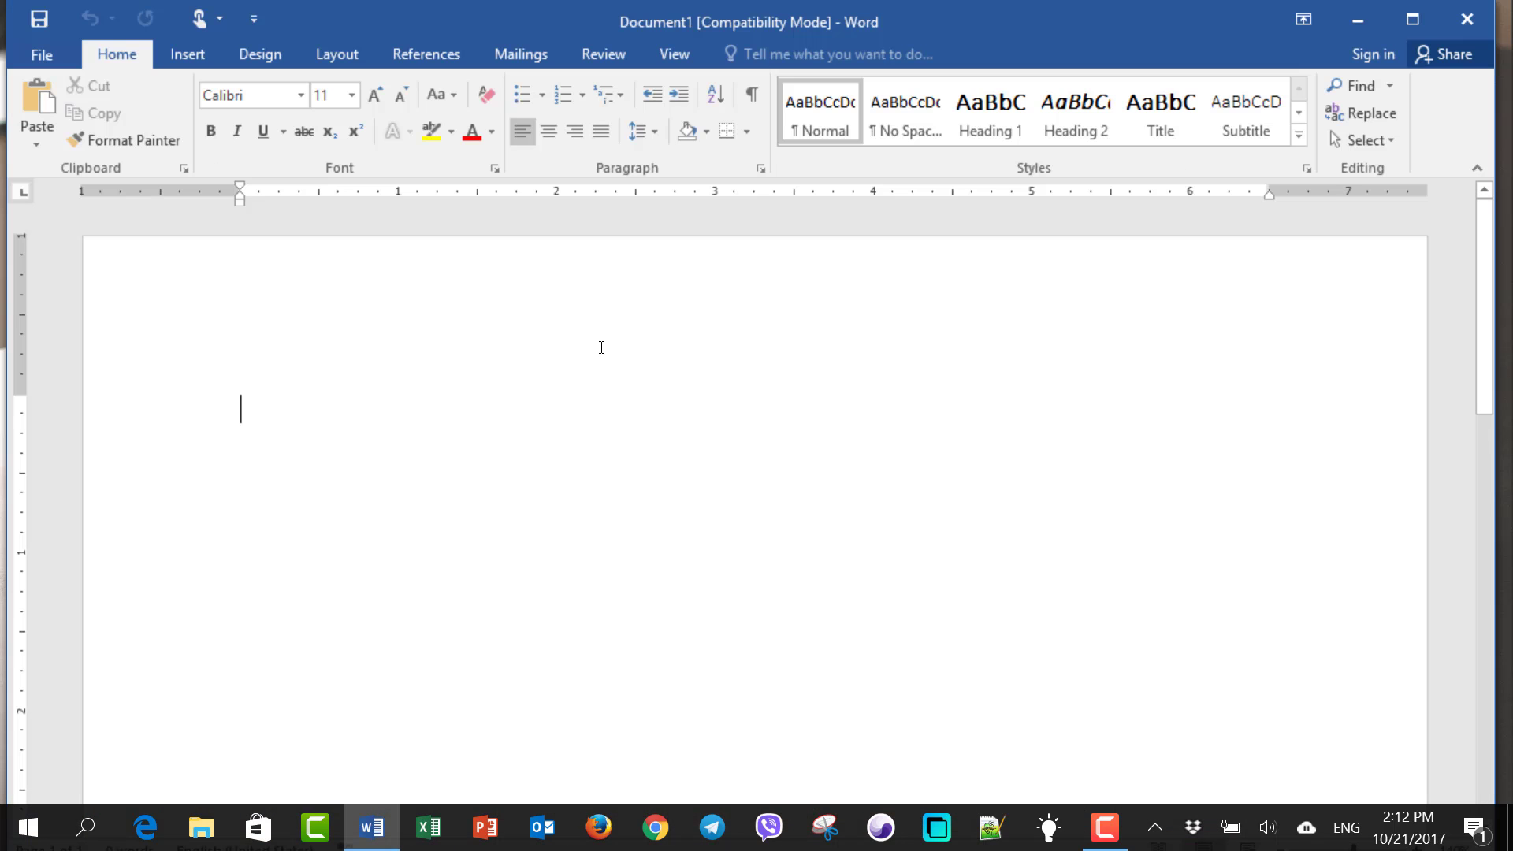
pyautogui.write('Working Area Main Tab (Home Tab, Insert Tab, ...) Quick Access Toolbar Document Title Minimize, Maximize and Close Status Bar')
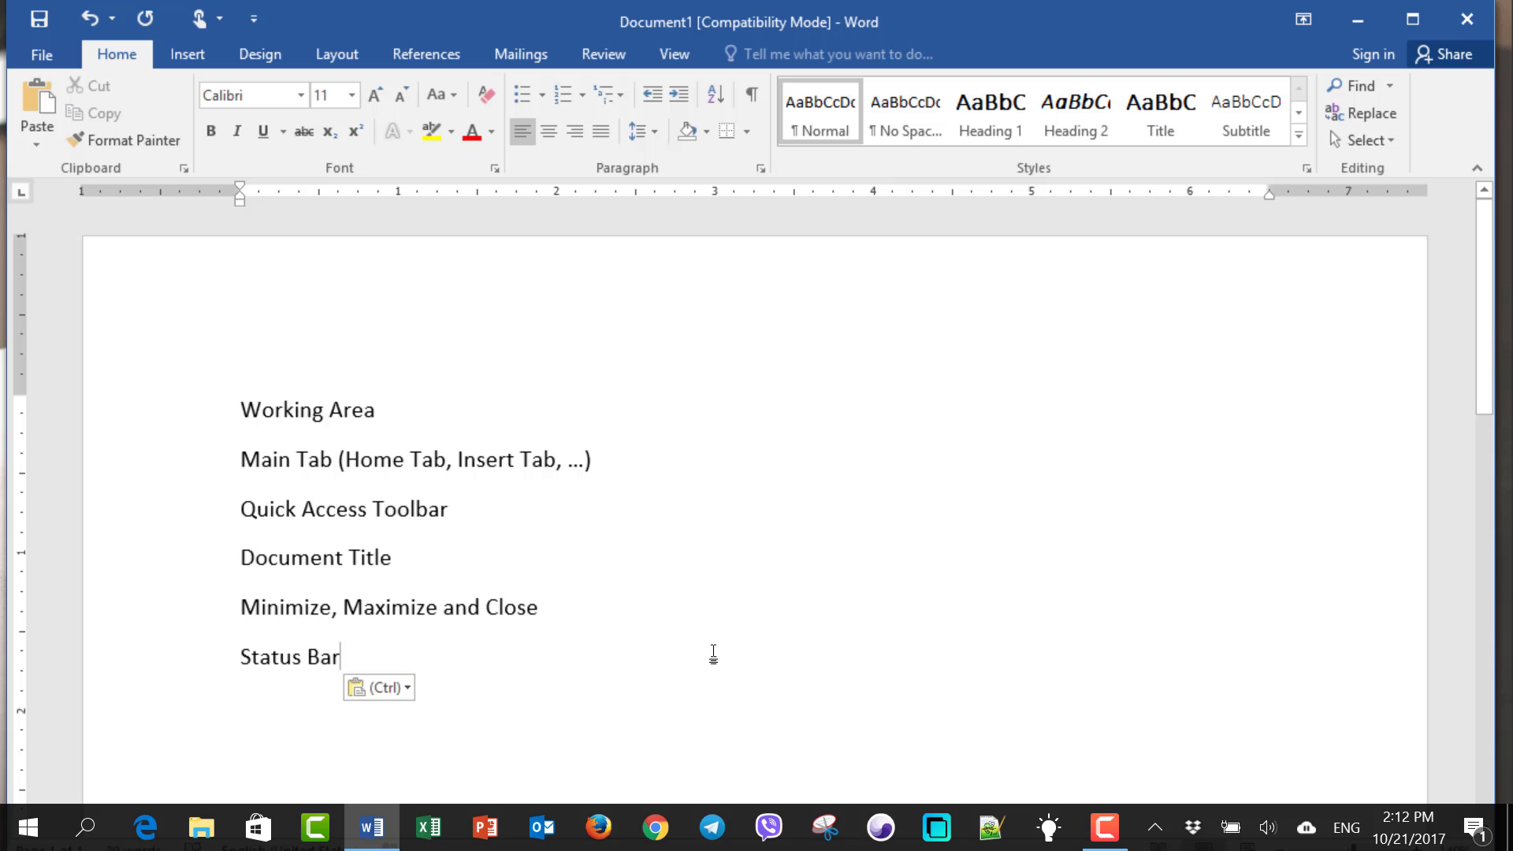
pyautogui.moveTo(239, 410); pyautogui.dragTo(386, 420)
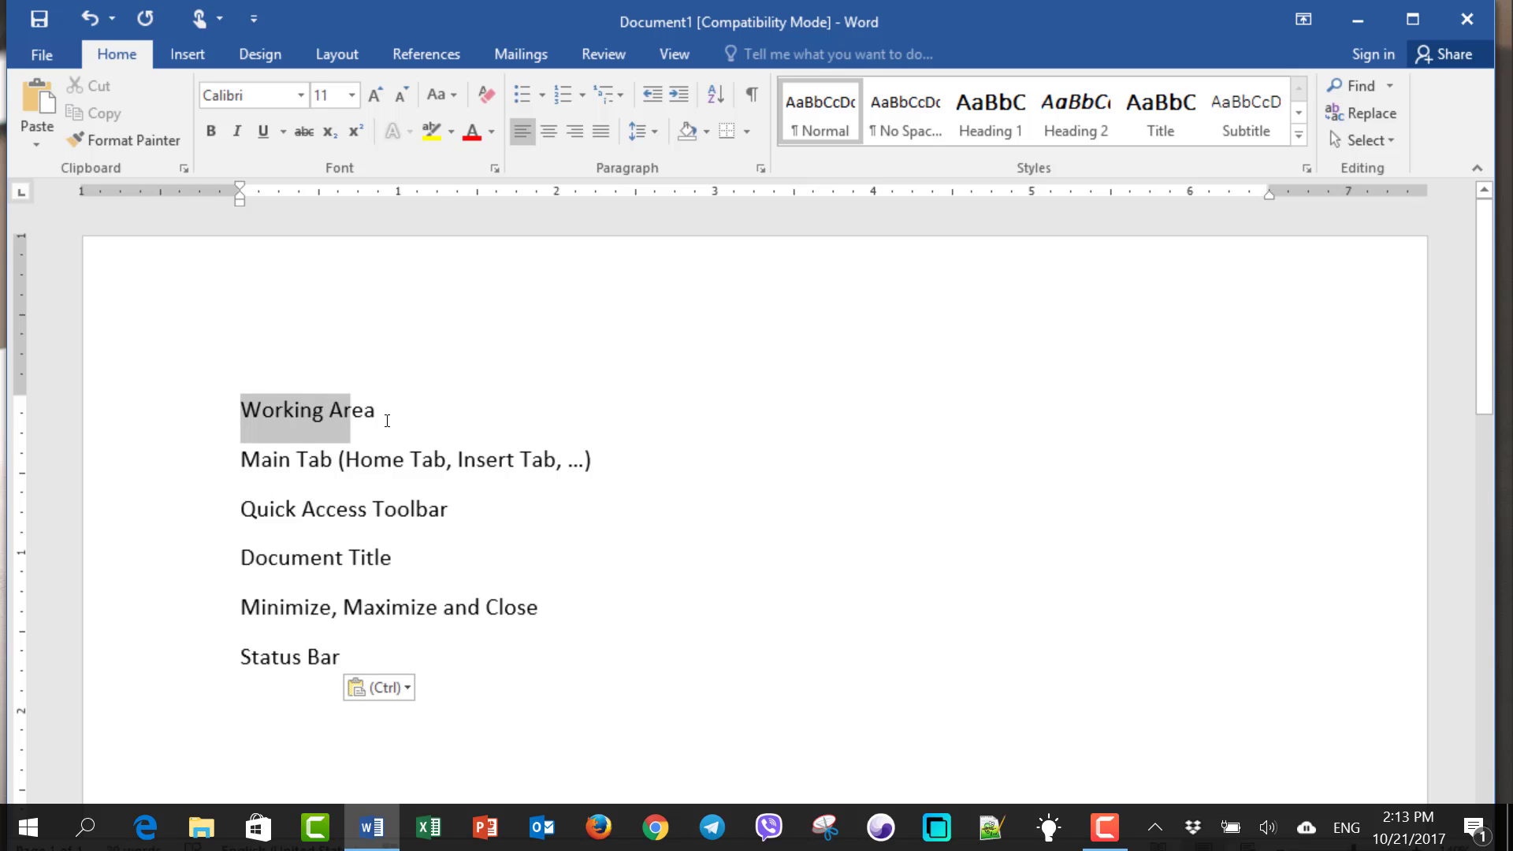
pyautogui.press('Down')
pyautogui.press('Down')
pyautogui.press('End')
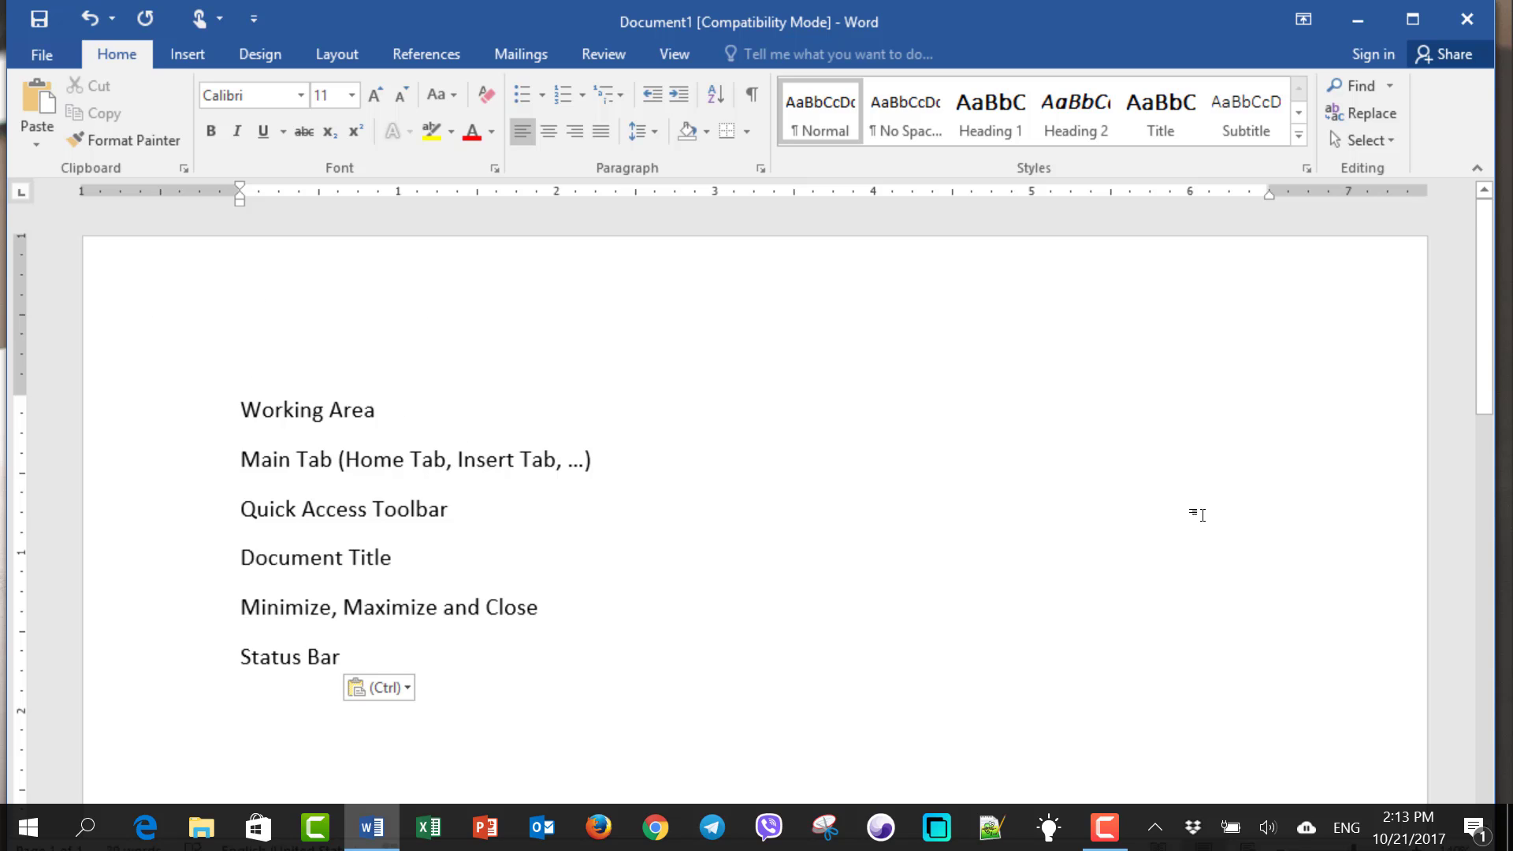
pyautogui.scroll(-5, 812, 568)
pyautogui.scroll(-5, 772, 538)
pyautogui.scroll(-4, 770, 534)
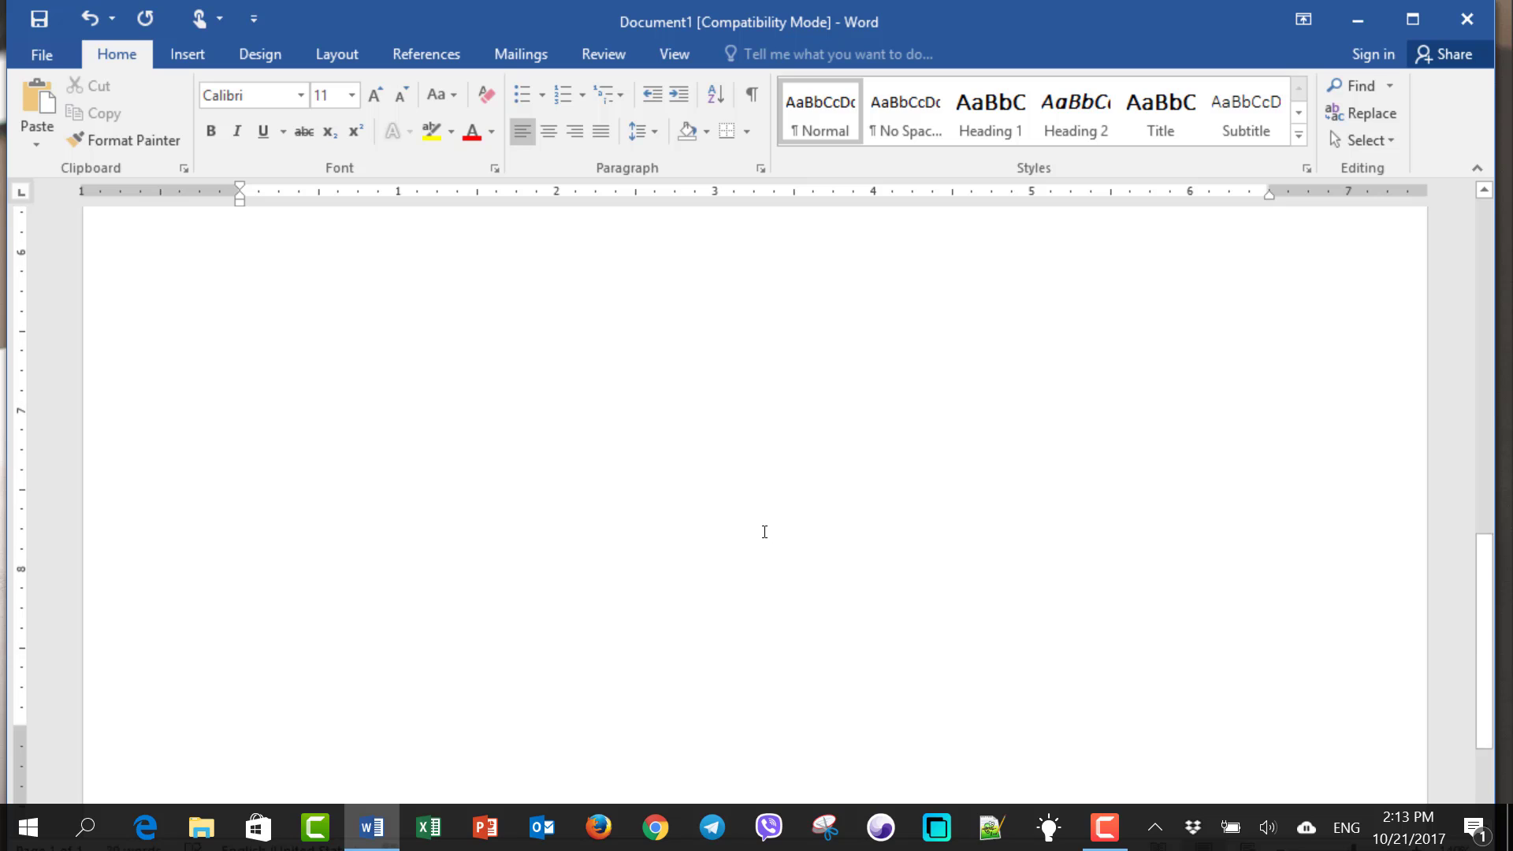
pyautogui.scroll(-2, 769, 533)
pyautogui.scroll(-1, 765, 532)
pyautogui.scroll(3, 764, 532)
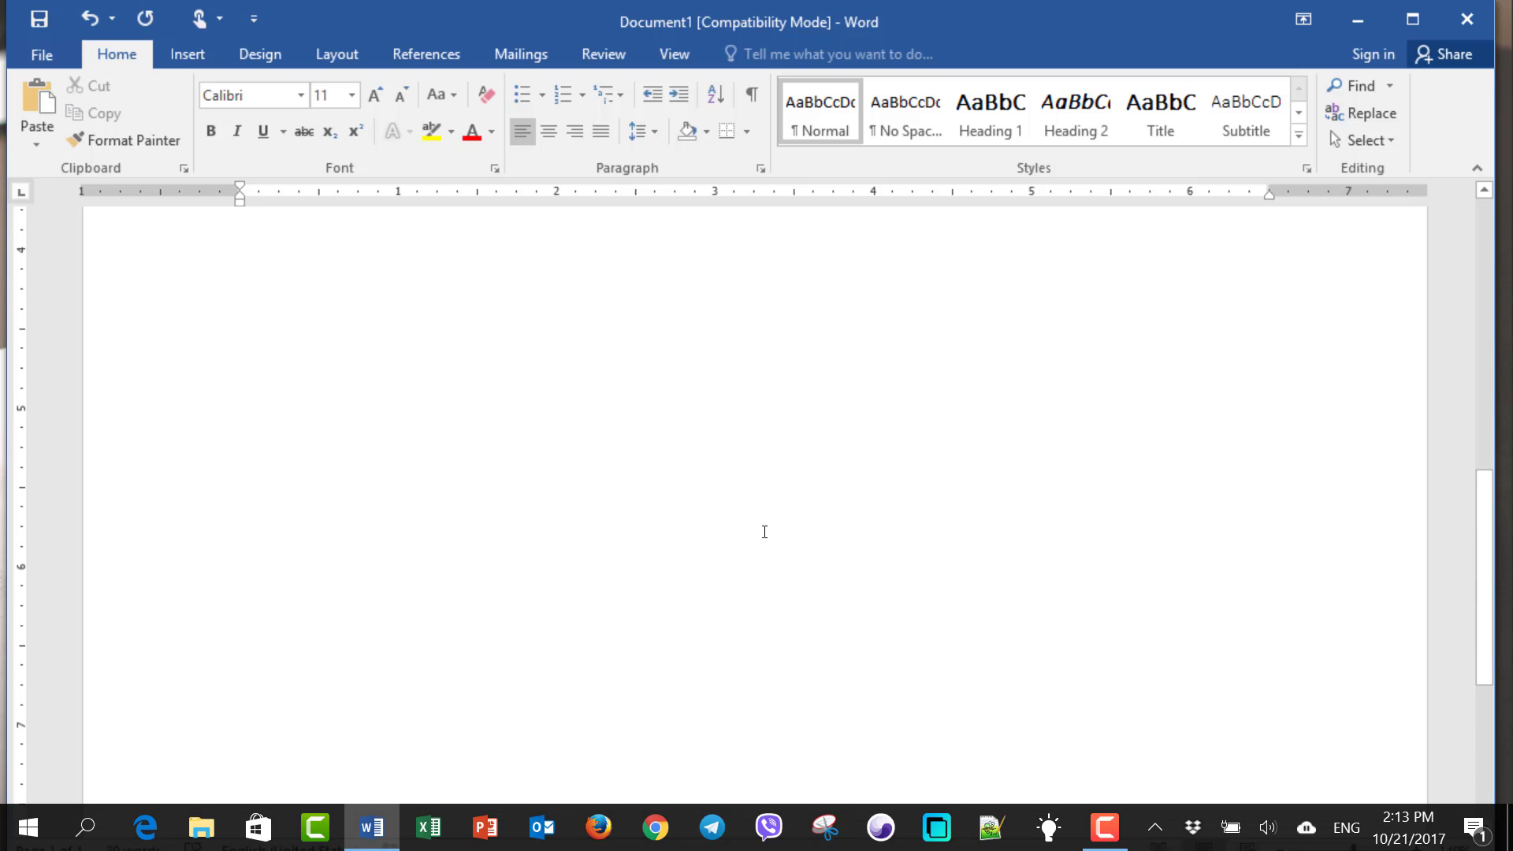
pyautogui.scroll(4, 765, 532)
pyautogui.scroll(4, 764, 533)
pyautogui.scroll(3, 766, 534)
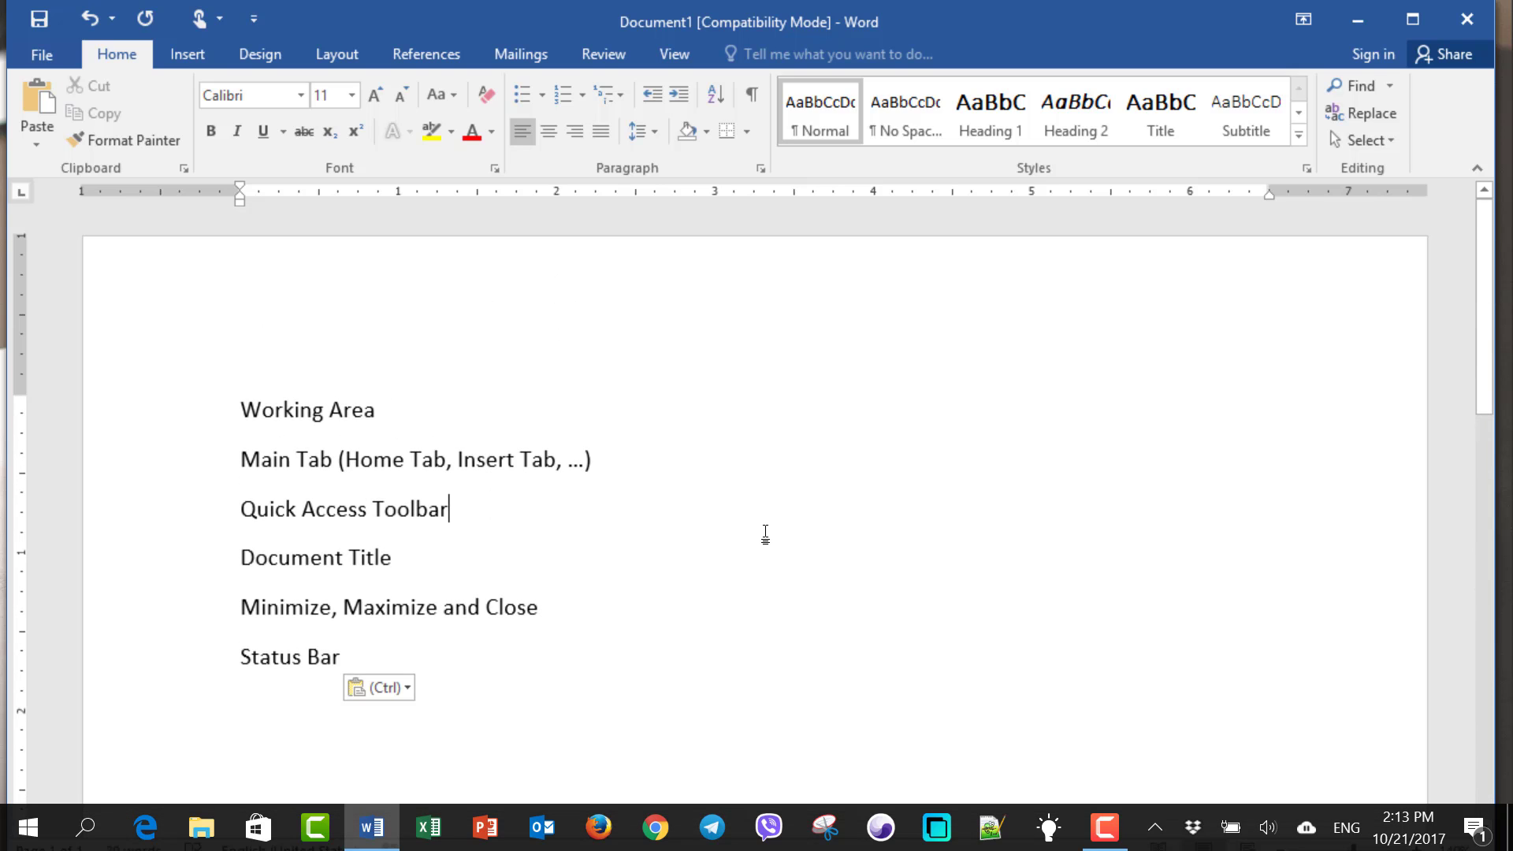
pyautogui.scroll(-1, 765, 533)
pyautogui.scroll(-1, 766, 533)
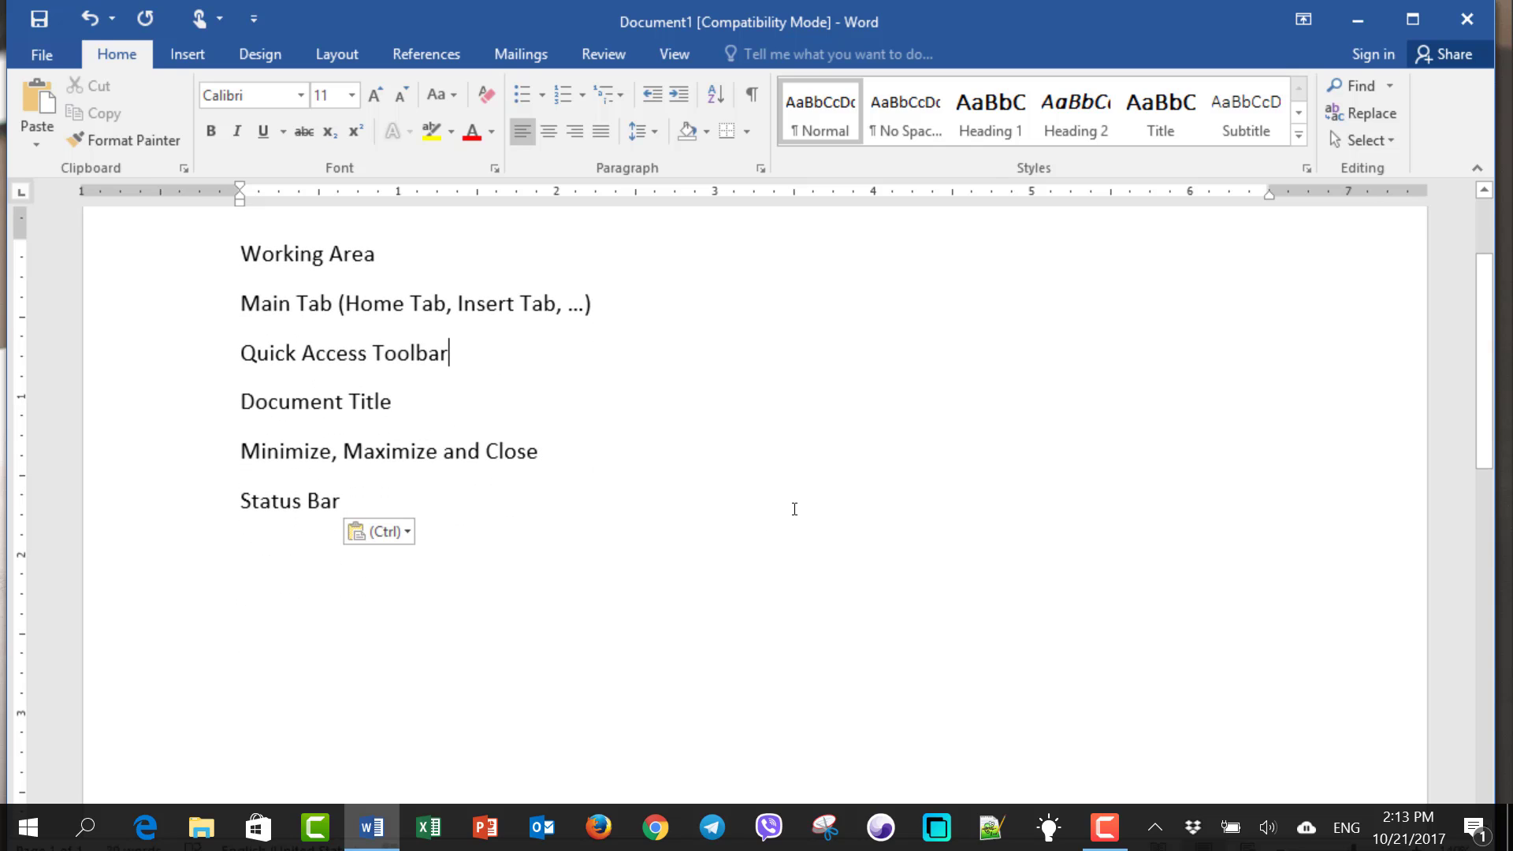
pyautogui.scroll(2, 430, 374)
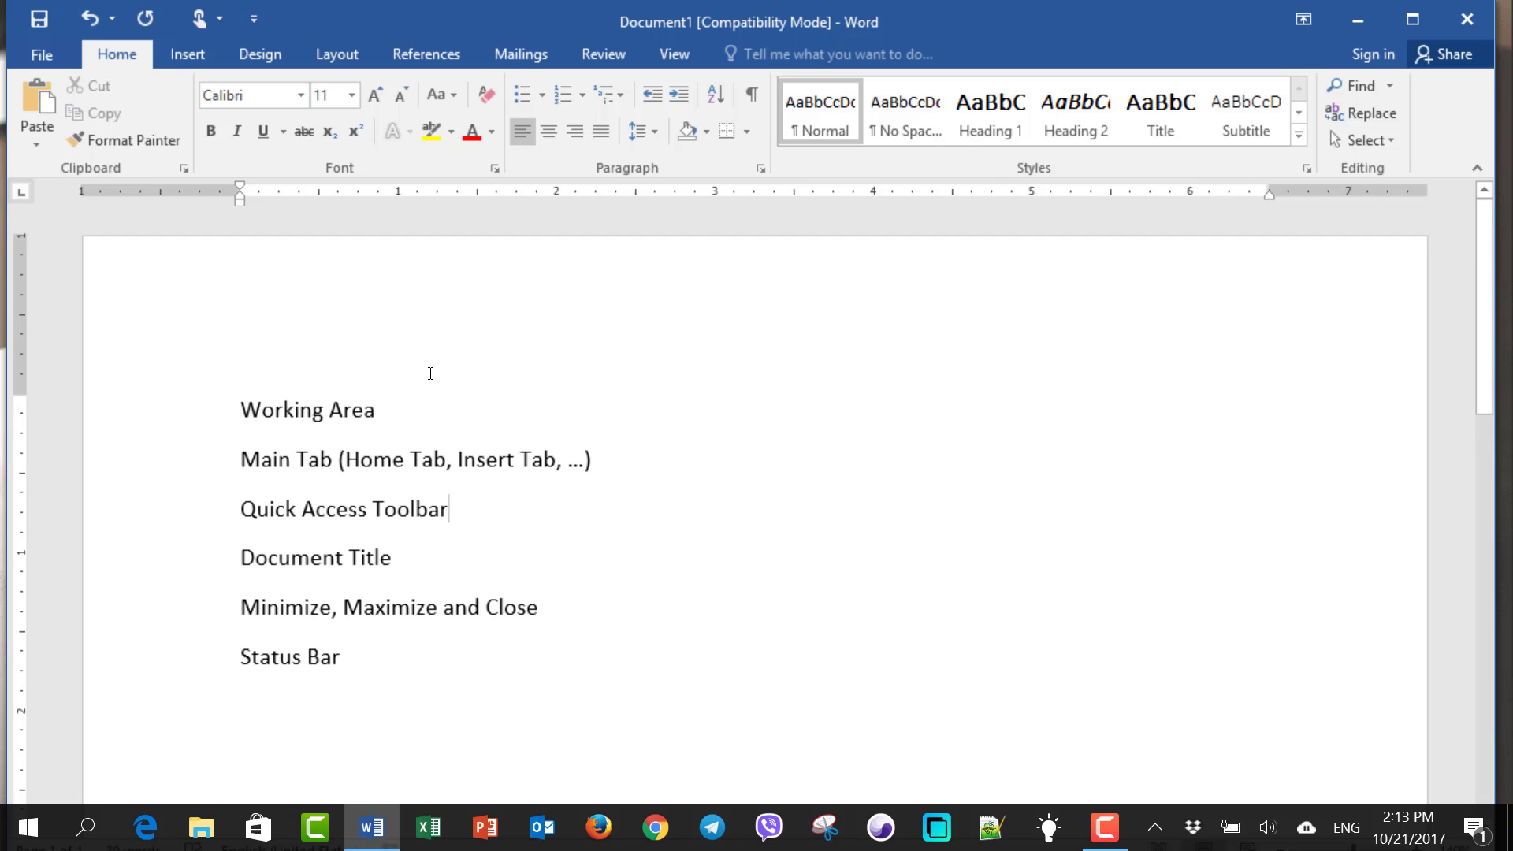
pyautogui.moveTo(241, 463); pyautogui.dragTo(578, 464)
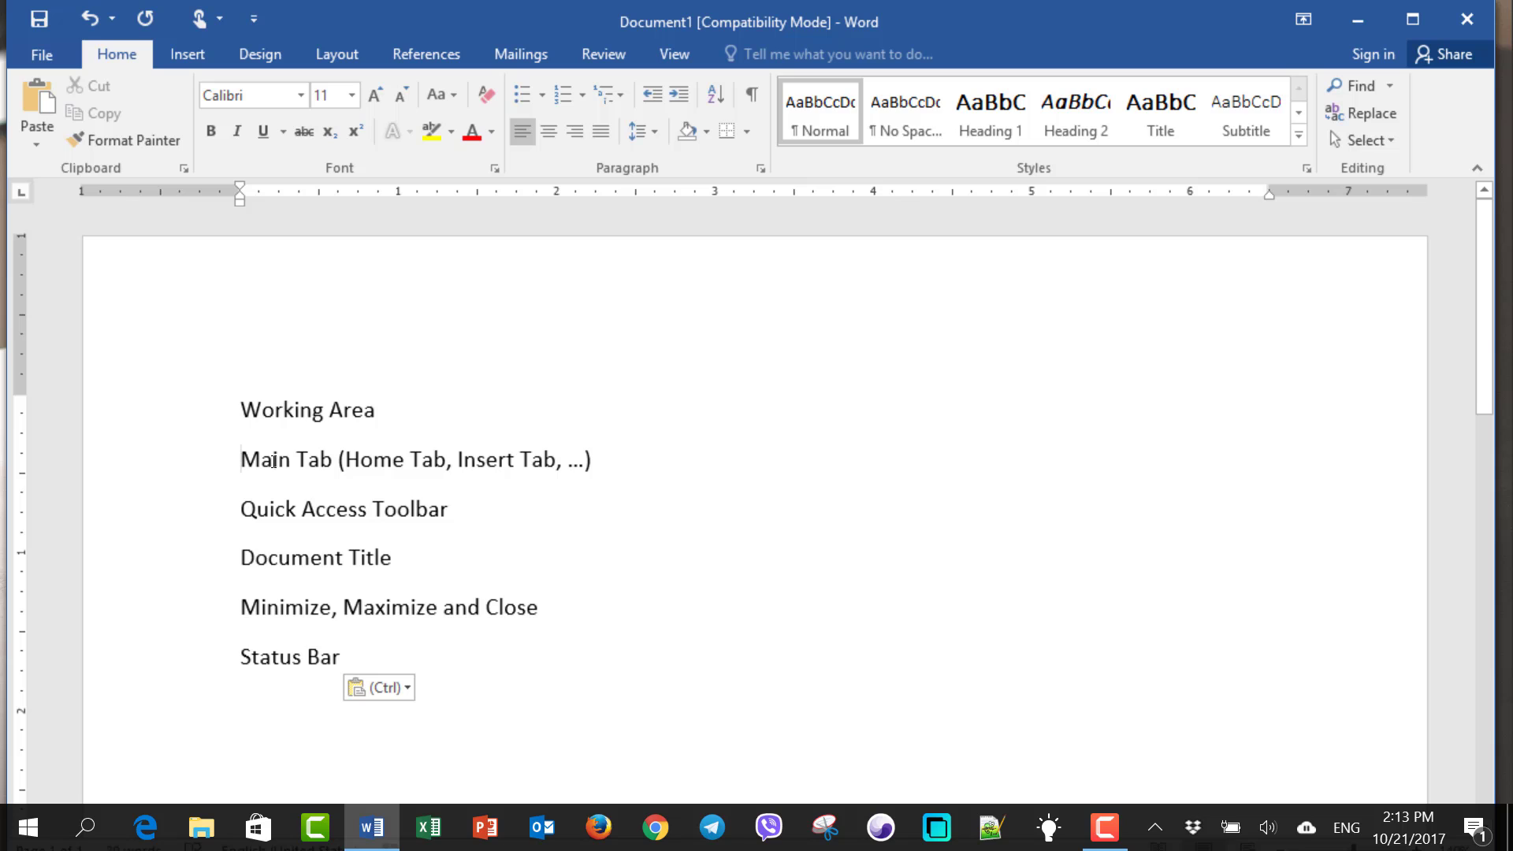
pyautogui.click(592, 462)
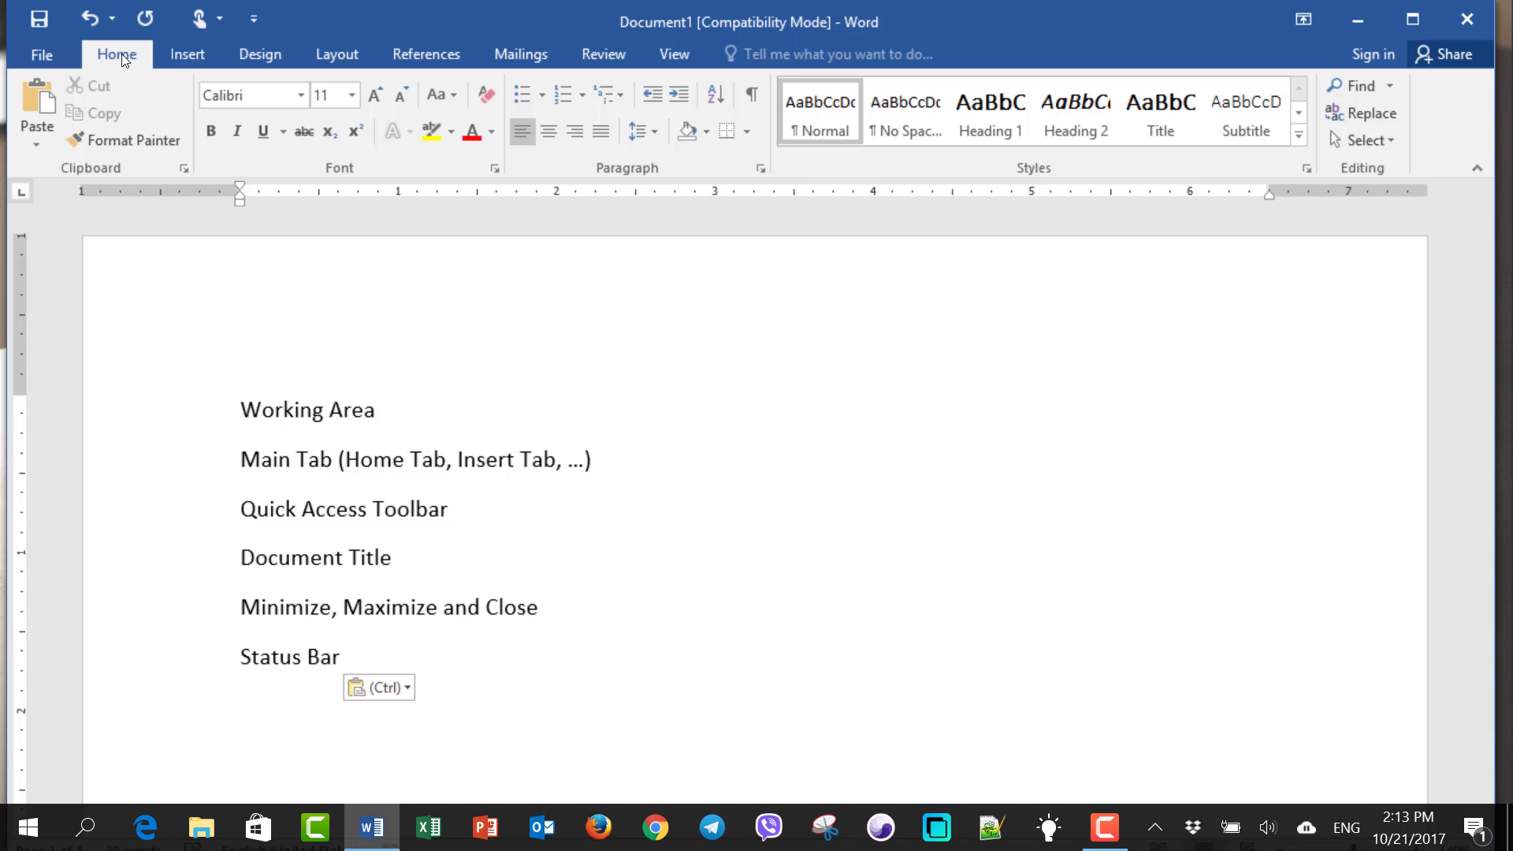
pyautogui.click(187, 53)
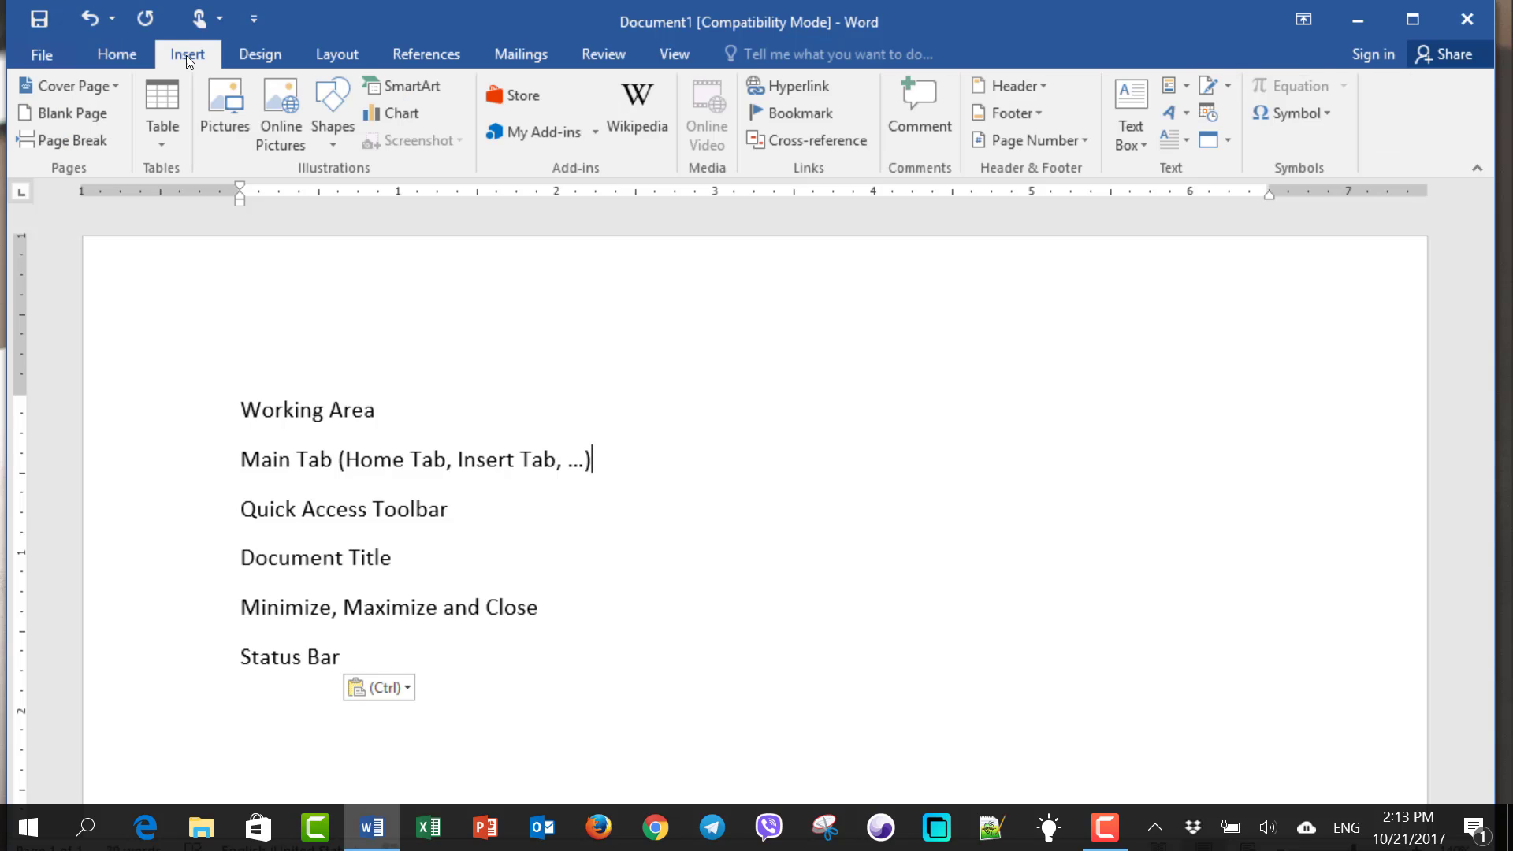
pyautogui.click(249, 55)
pyautogui.click(341, 57)
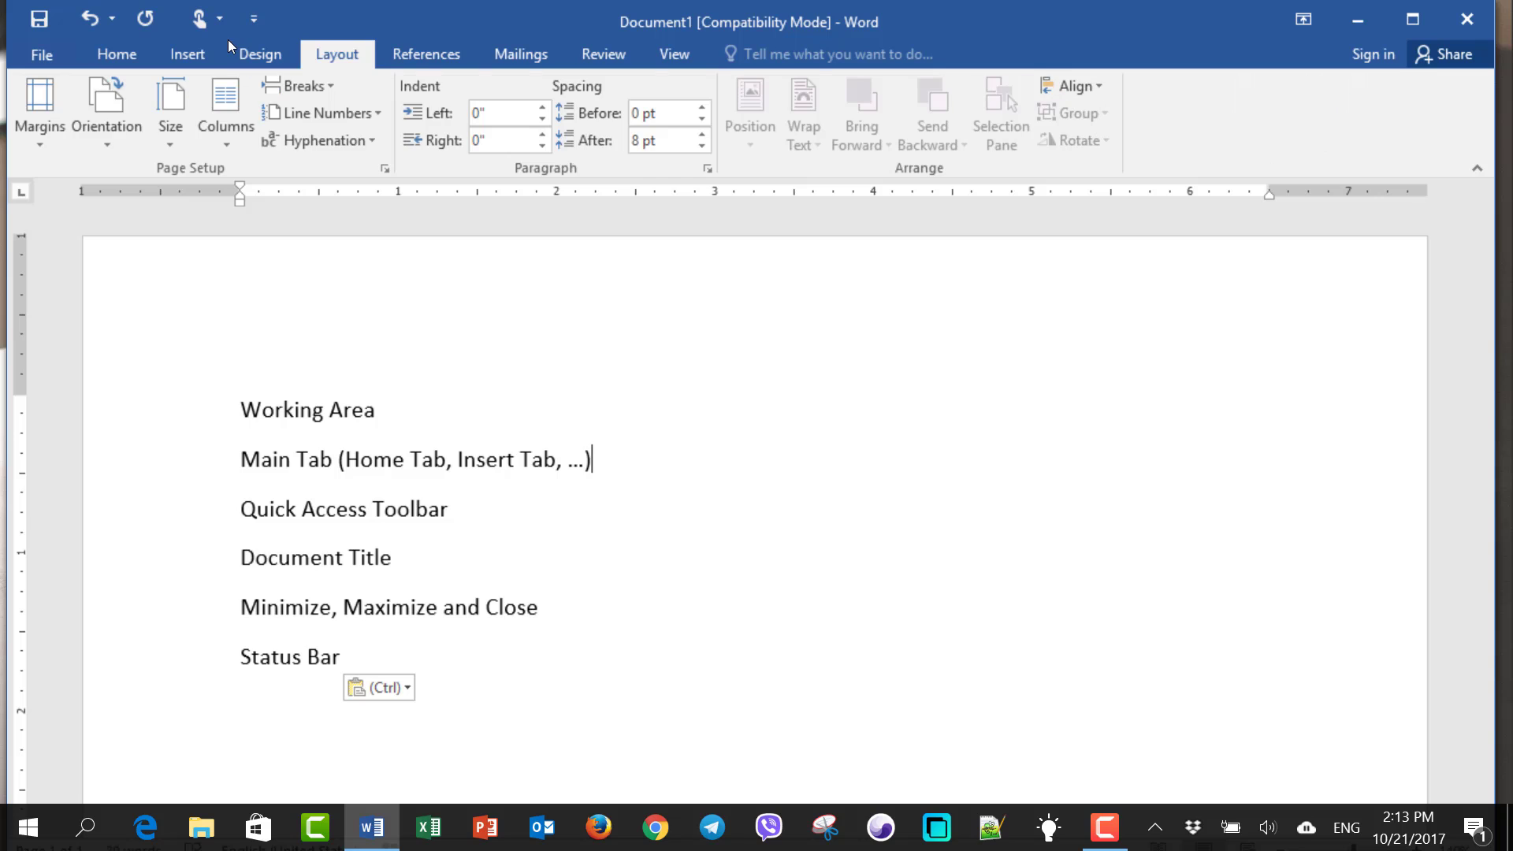
pyautogui.click(425, 54)
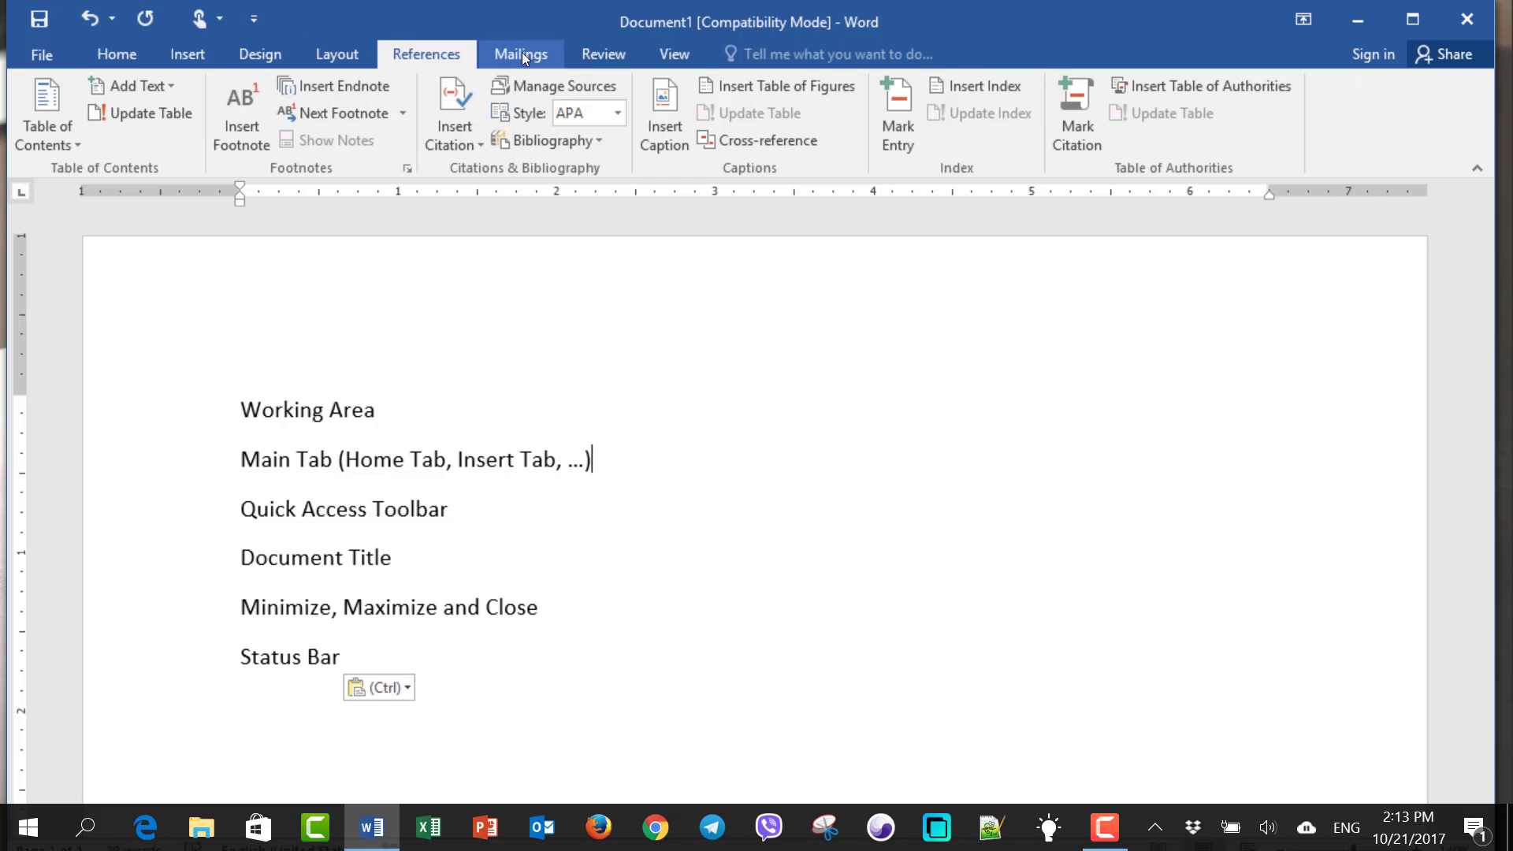
pyautogui.click(521, 52)
pyautogui.click(594, 58)
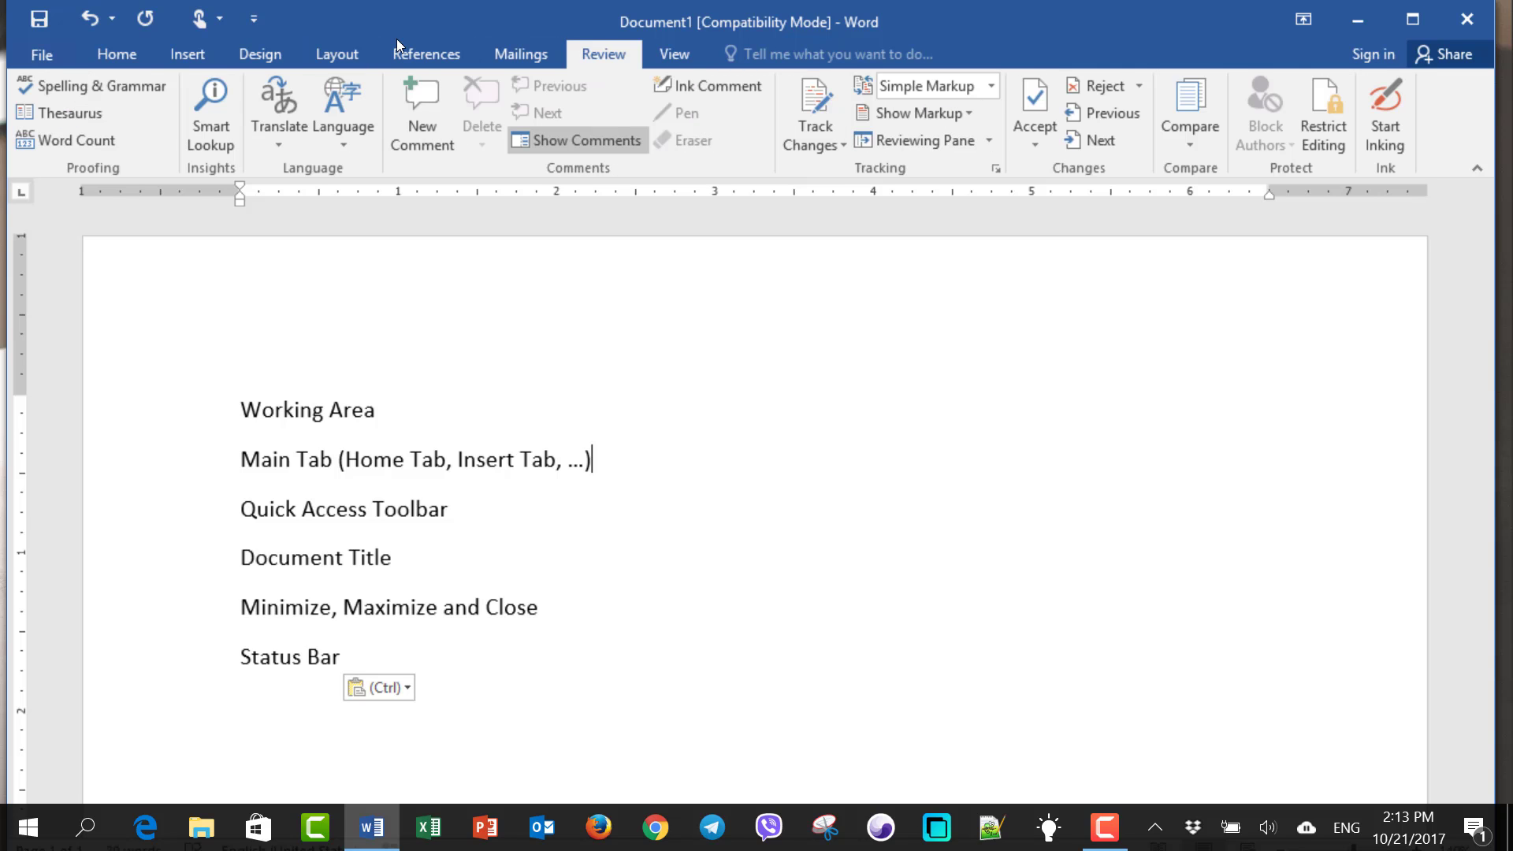
pyautogui.click(676, 55)
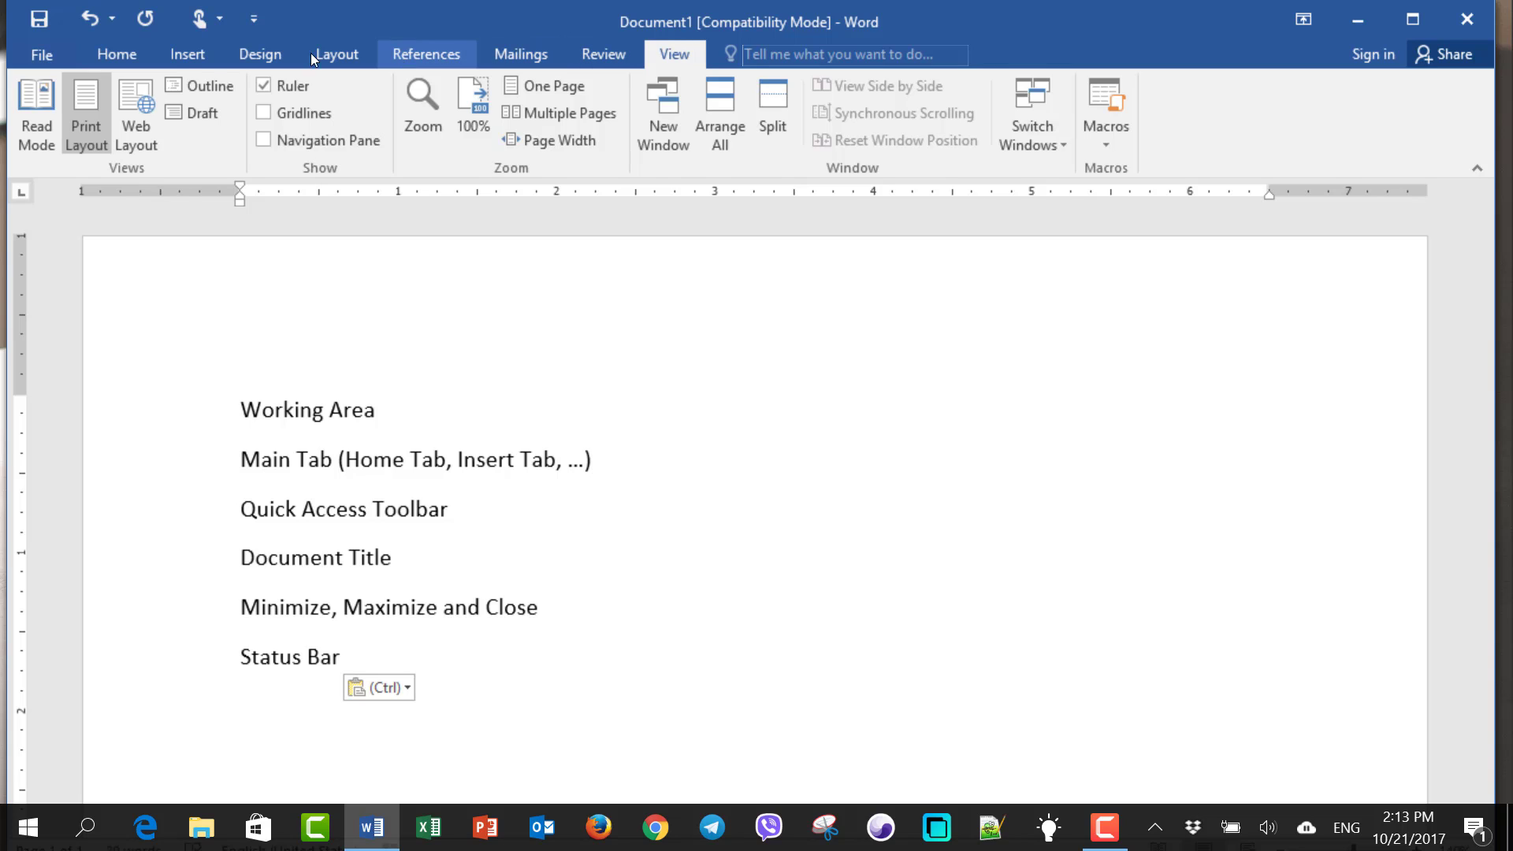
pyautogui.click(115, 54)
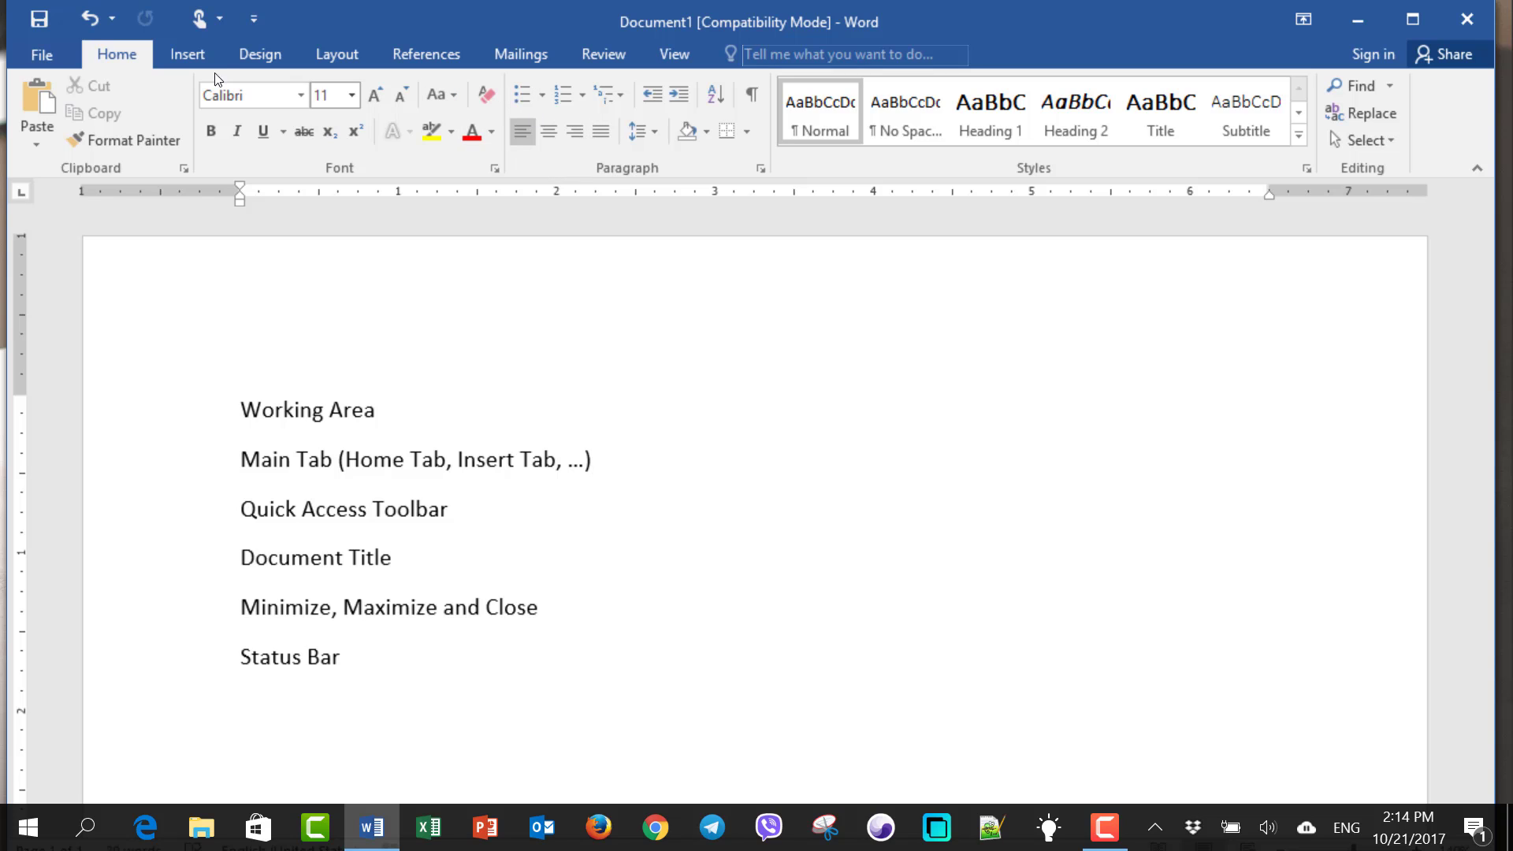
# Browse the Insert, Design, Layout, References, Mailings and Review ribbon commands
pyautogui.click(189, 52)
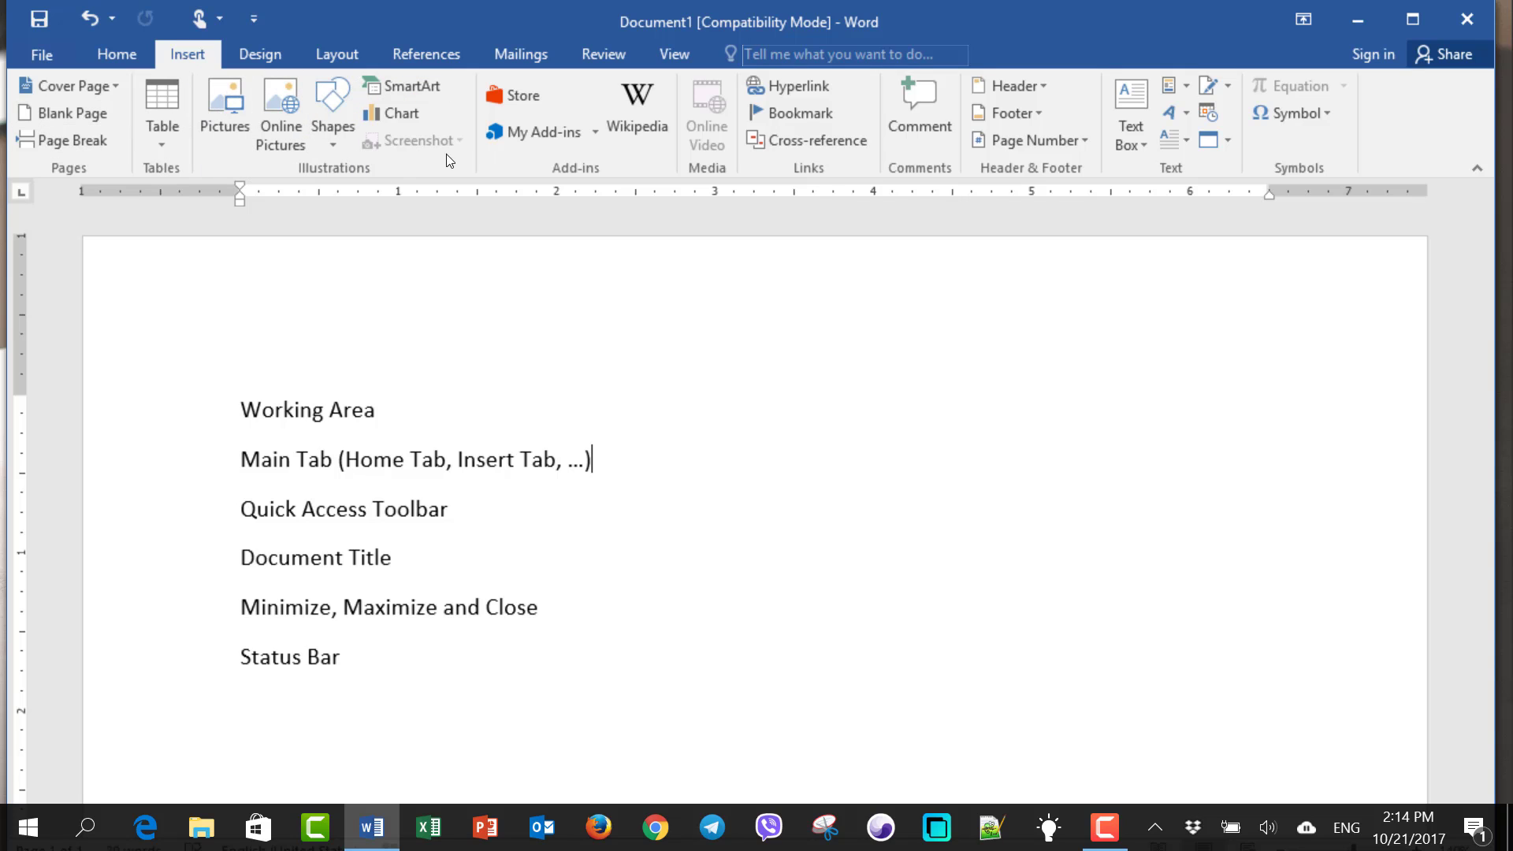
pyautogui.click(260, 54)
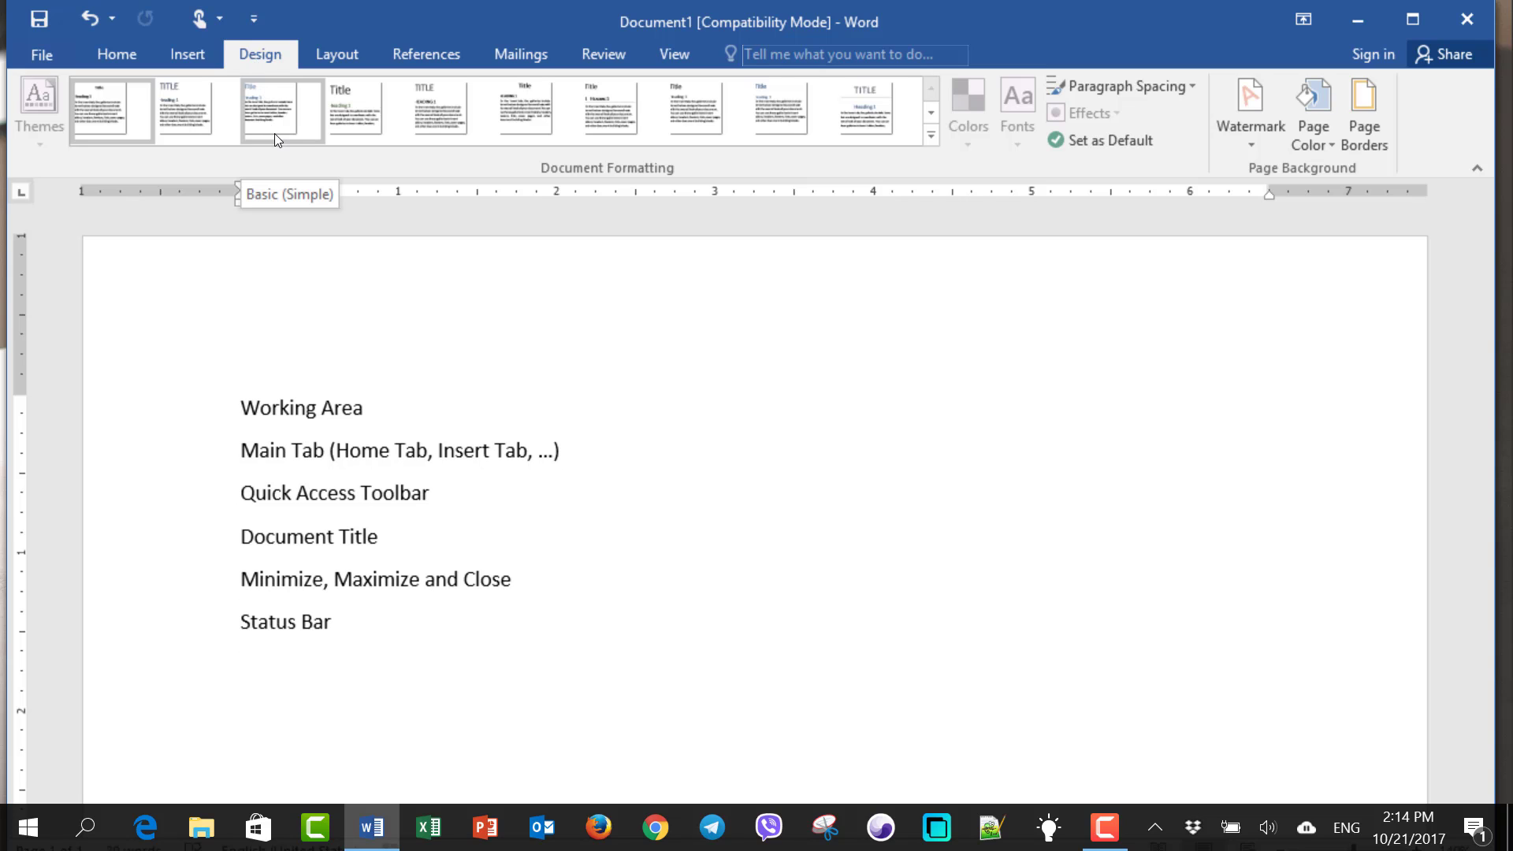
pyautogui.click(336, 56)
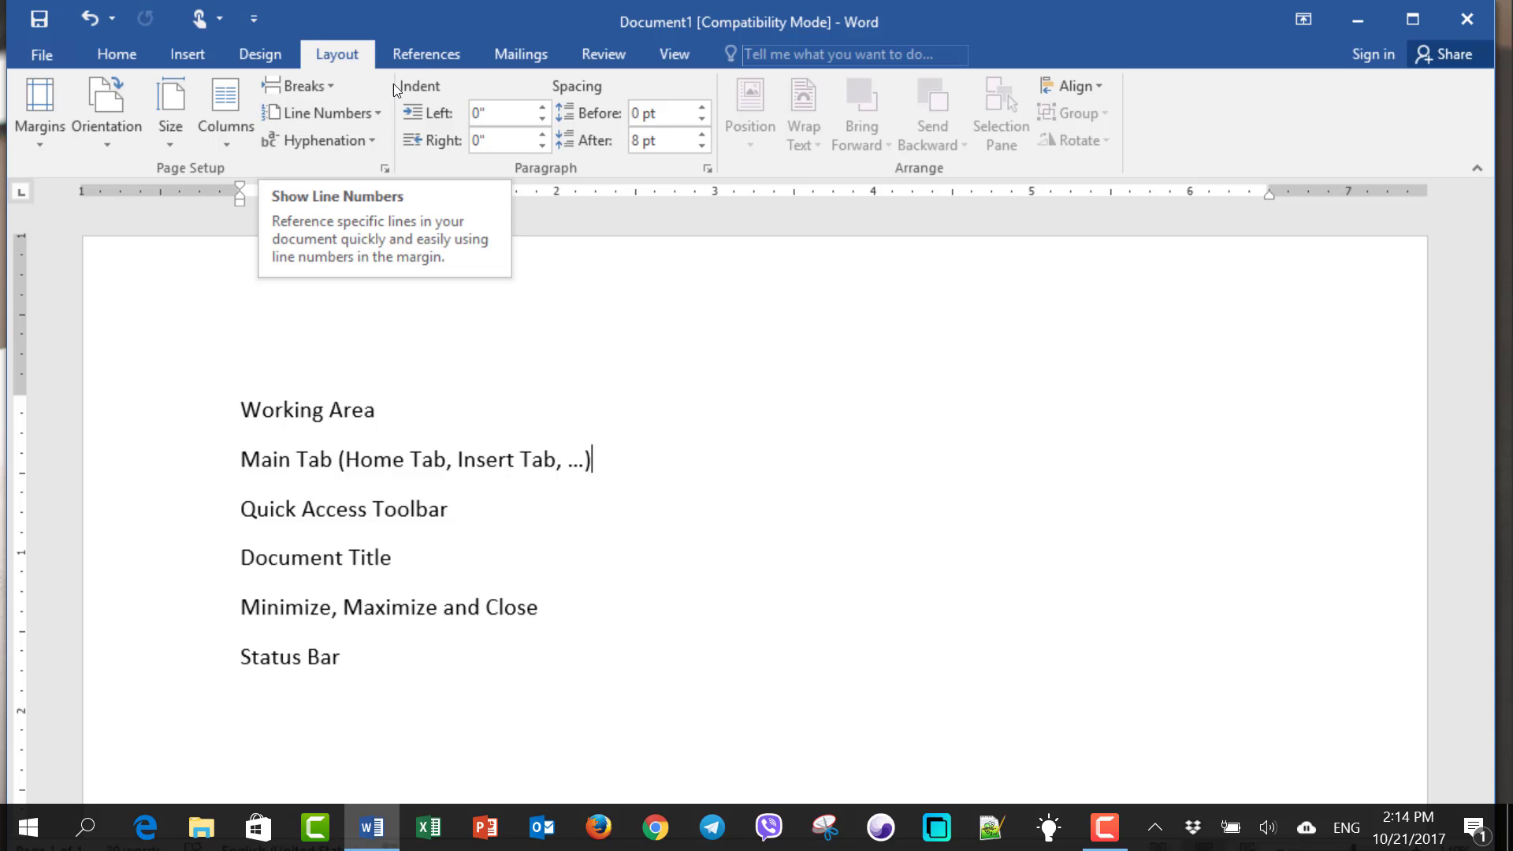
pyautogui.click(419, 54)
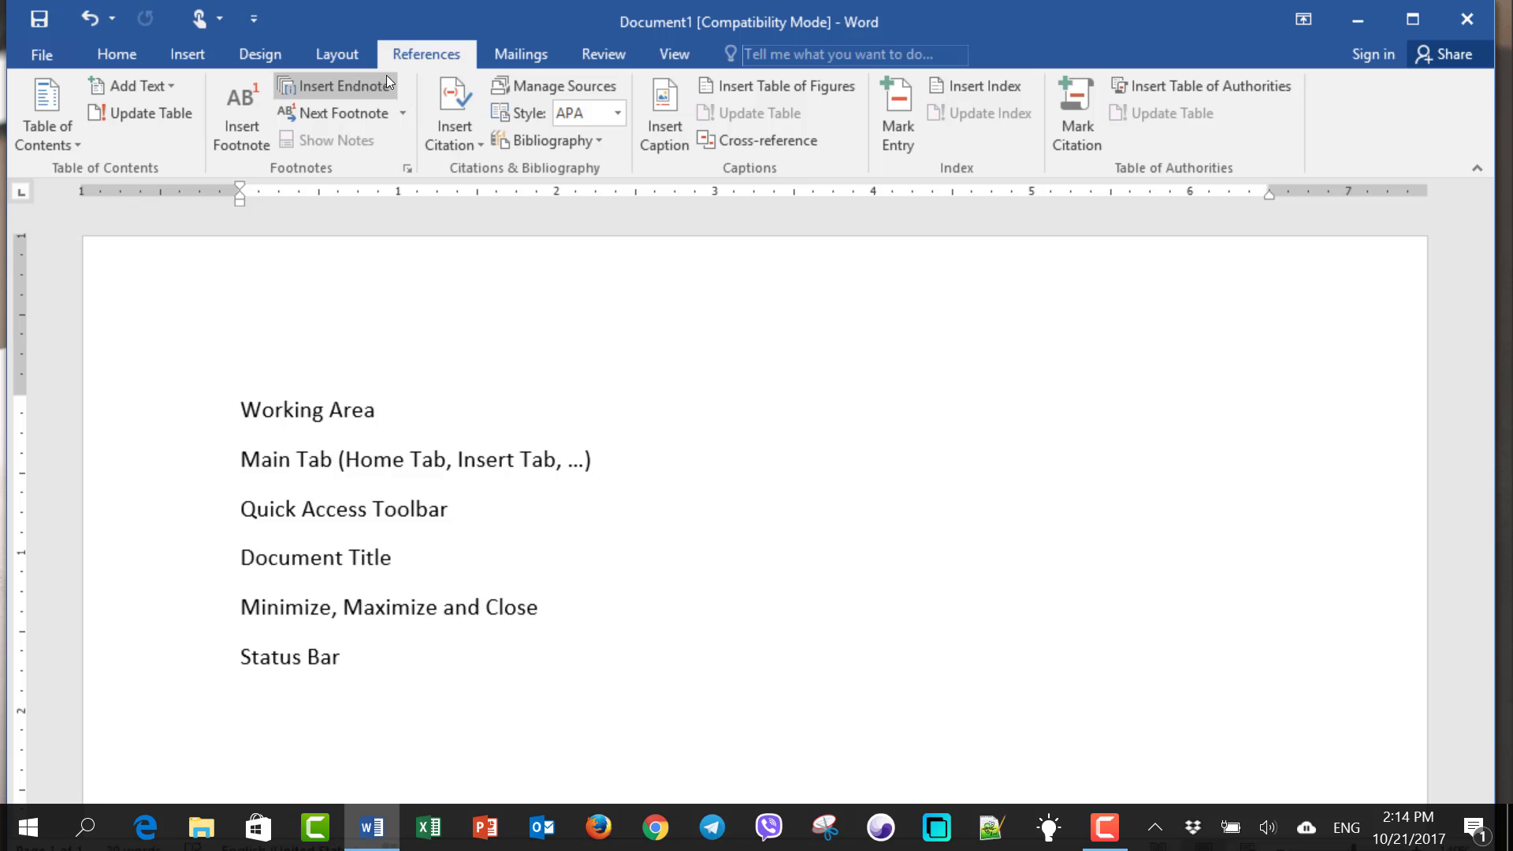
pyautogui.click(514, 53)
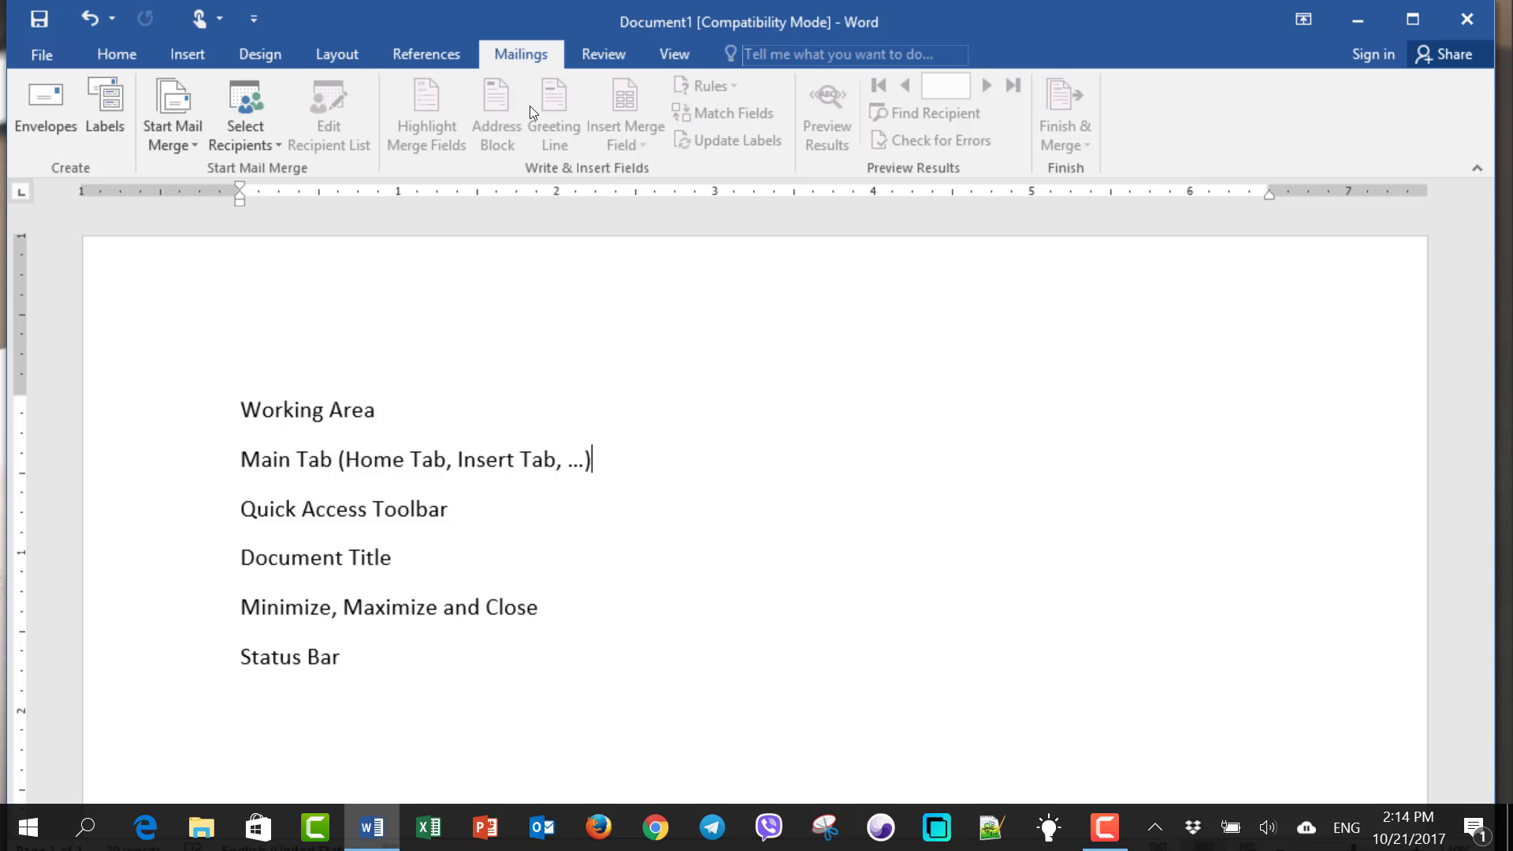
pyautogui.click(597, 57)
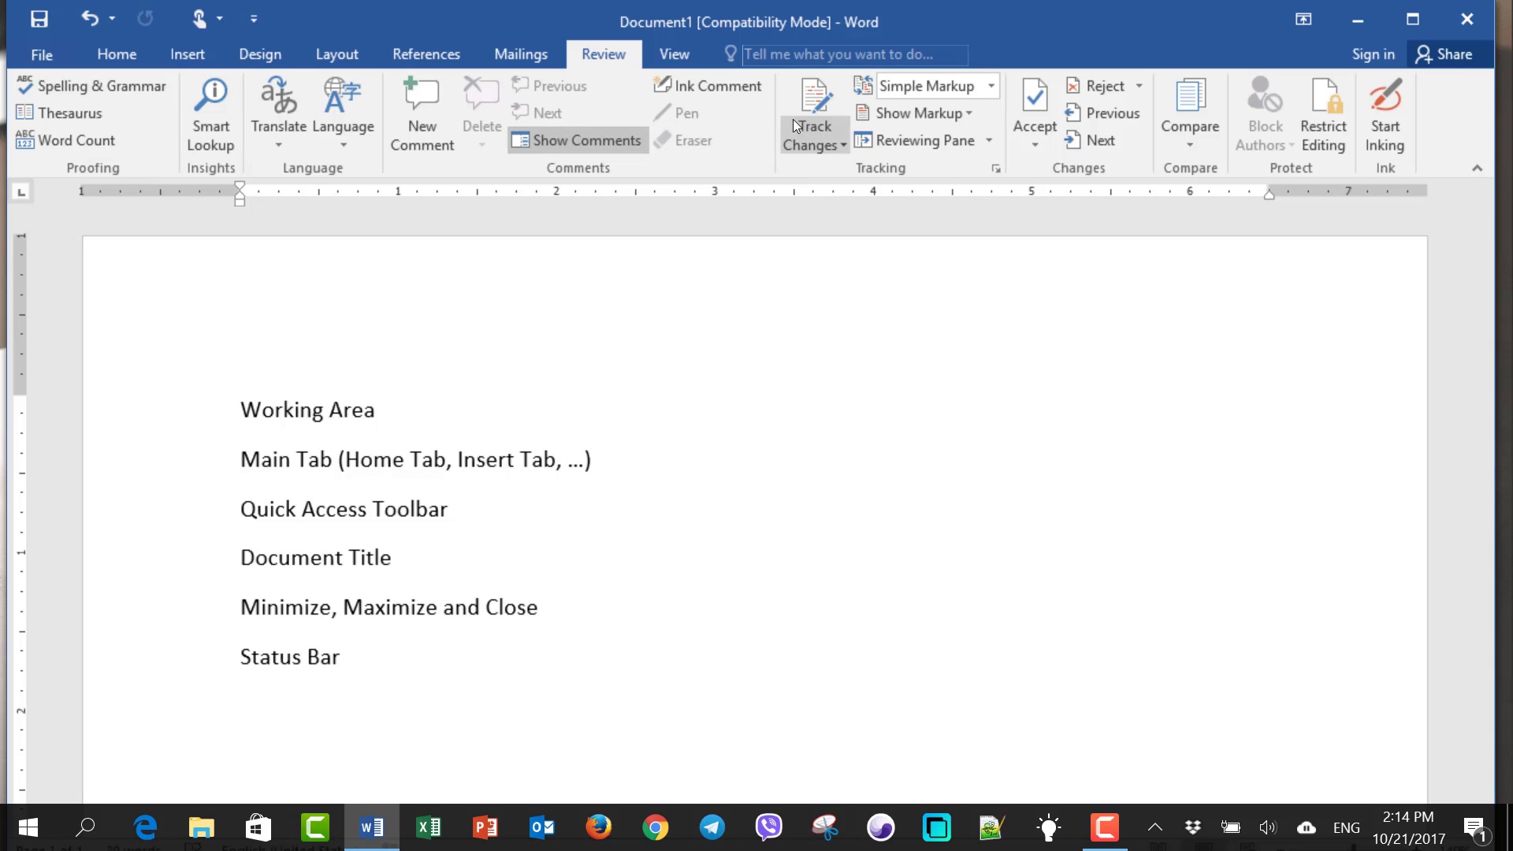
# Switch to the View commands and select the 'Quick Access Toolbar' line in the list
pyautogui.click(674, 53)
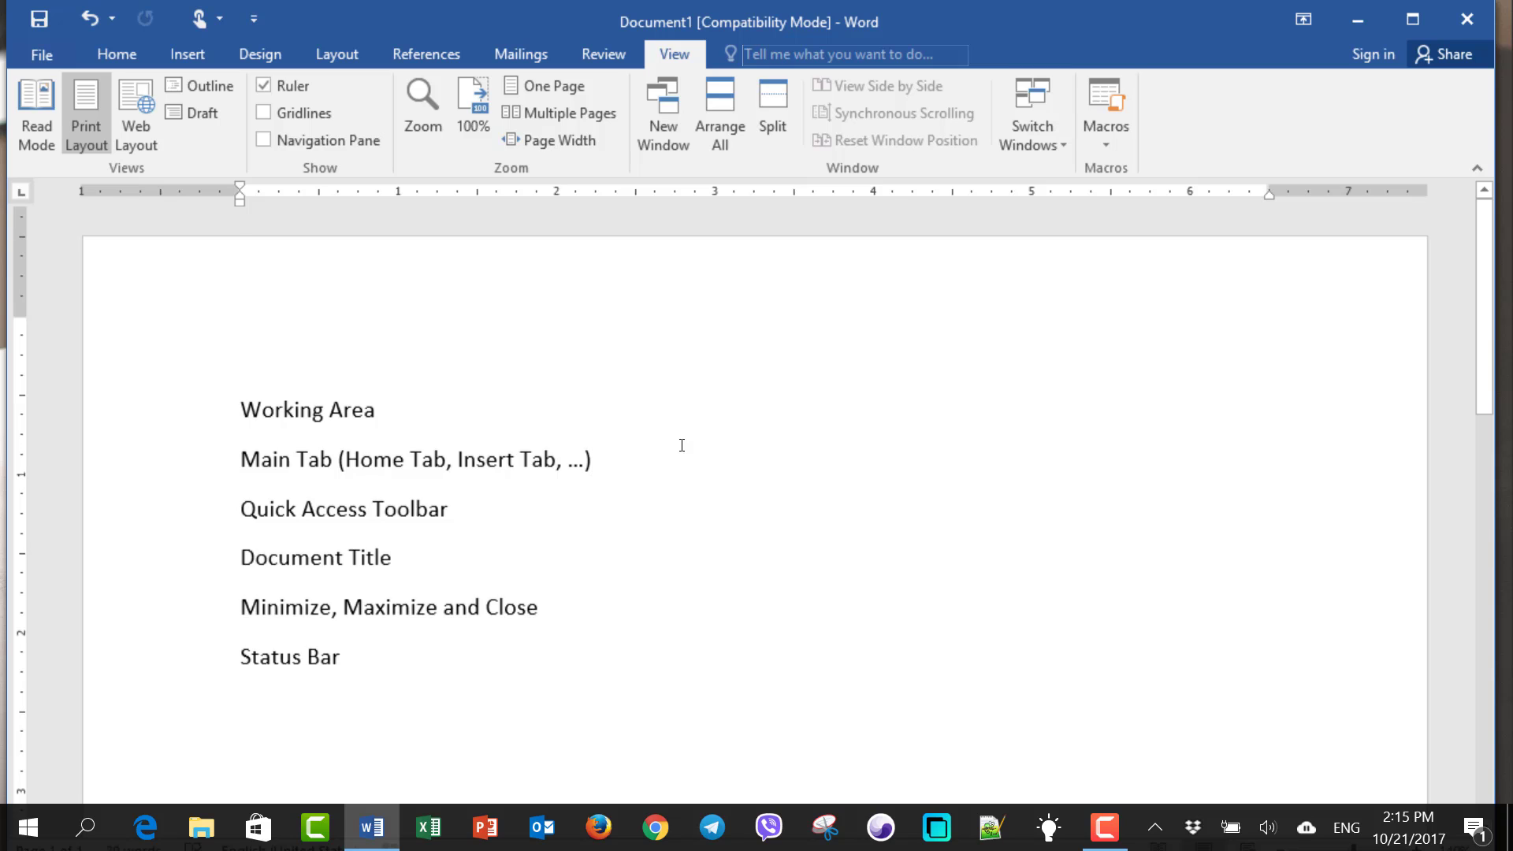
pyautogui.scroll(-2, 577, 430)
pyautogui.moveTo(241, 353); pyautogui.dragTo(465, 356)
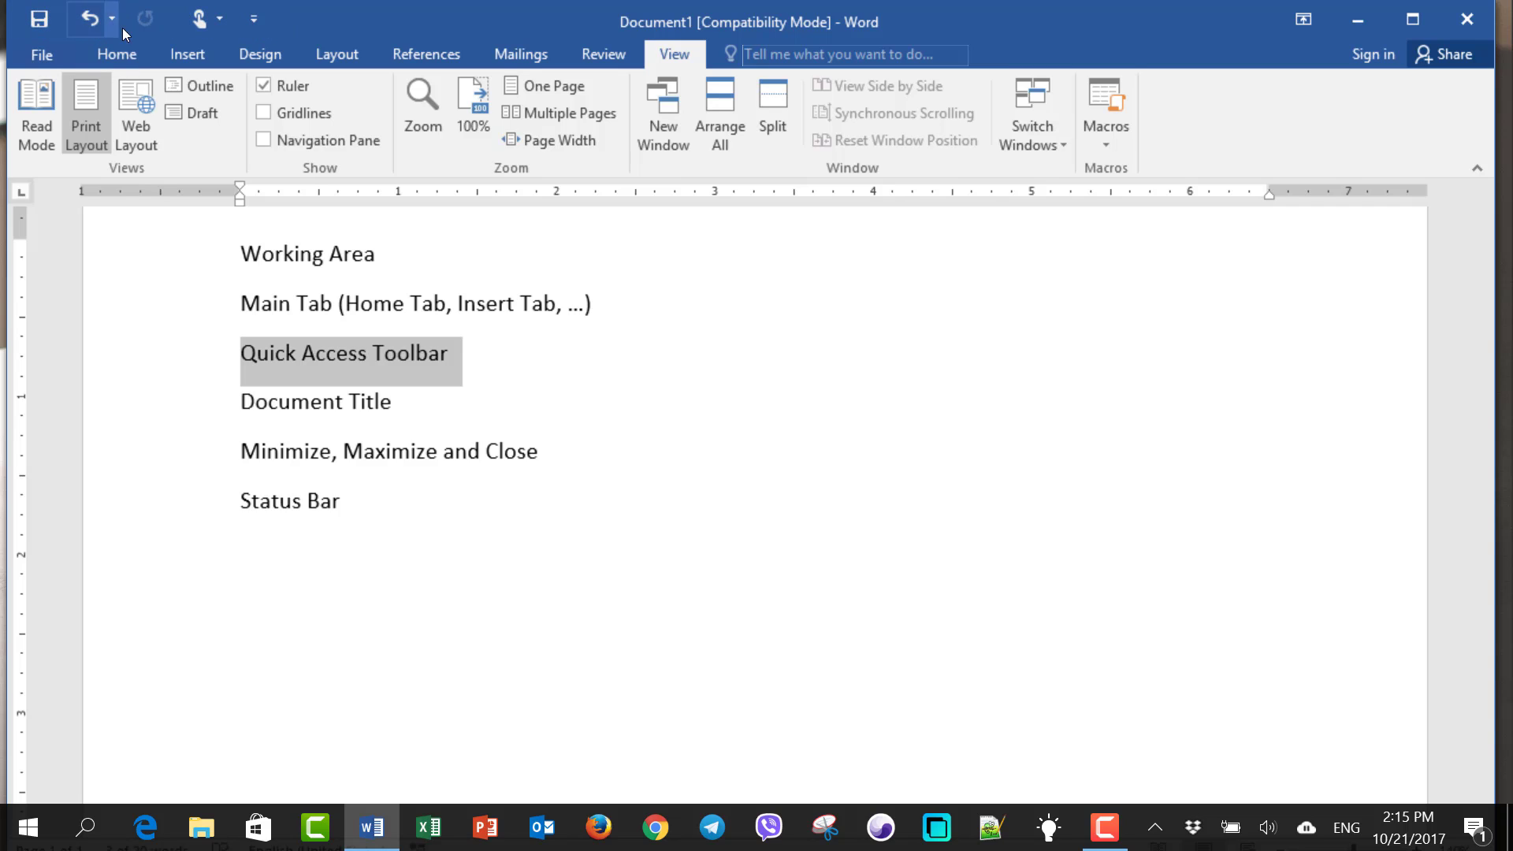
# Add New, Open and Quick Print to the Quick Access Toolbar
pyautogui.click(253, 20)
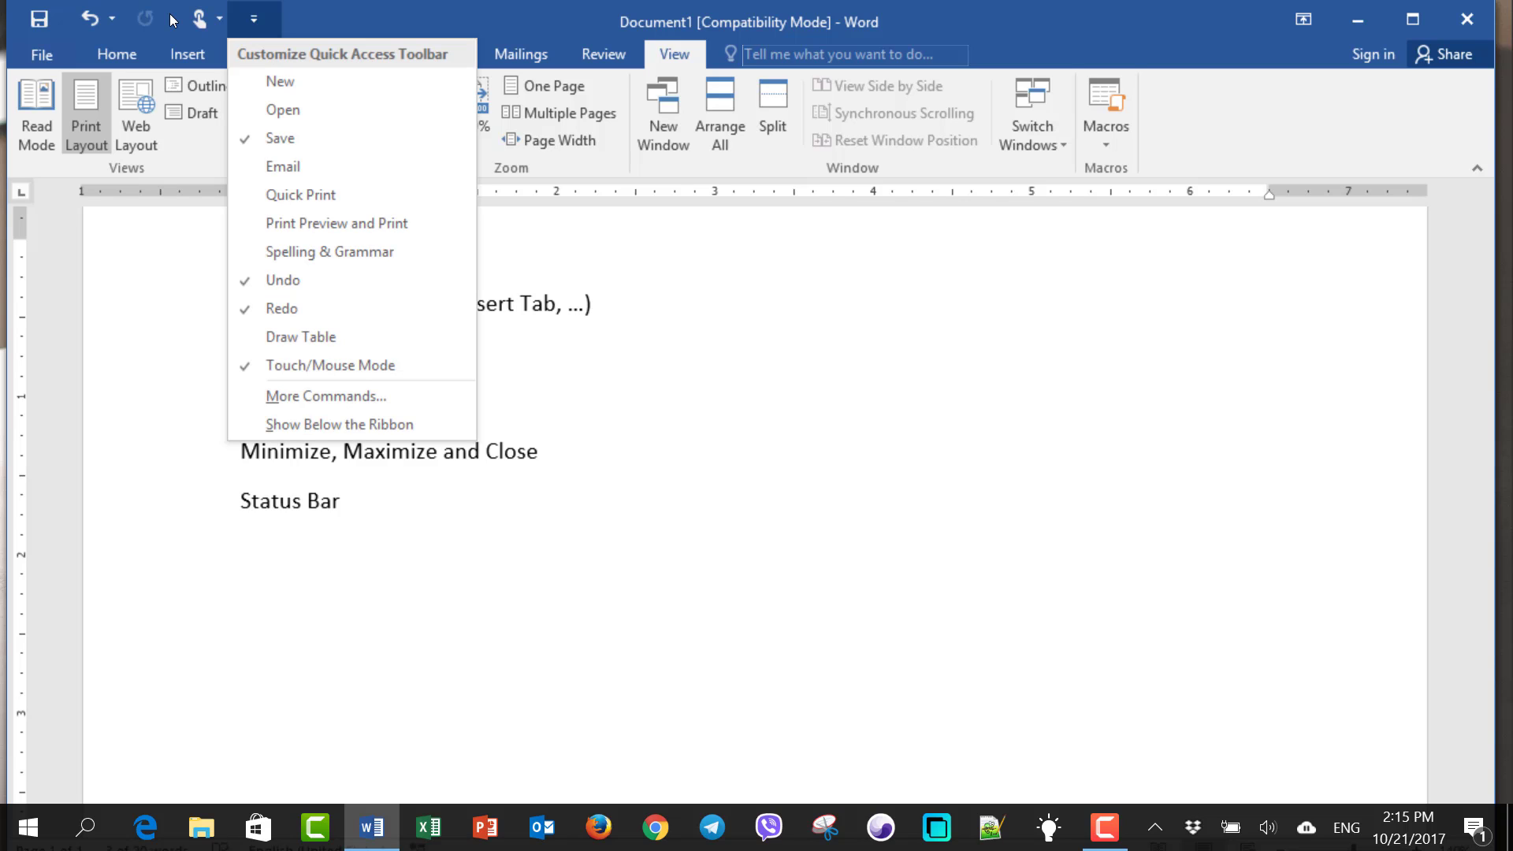
pyautogui.click(264, 81)
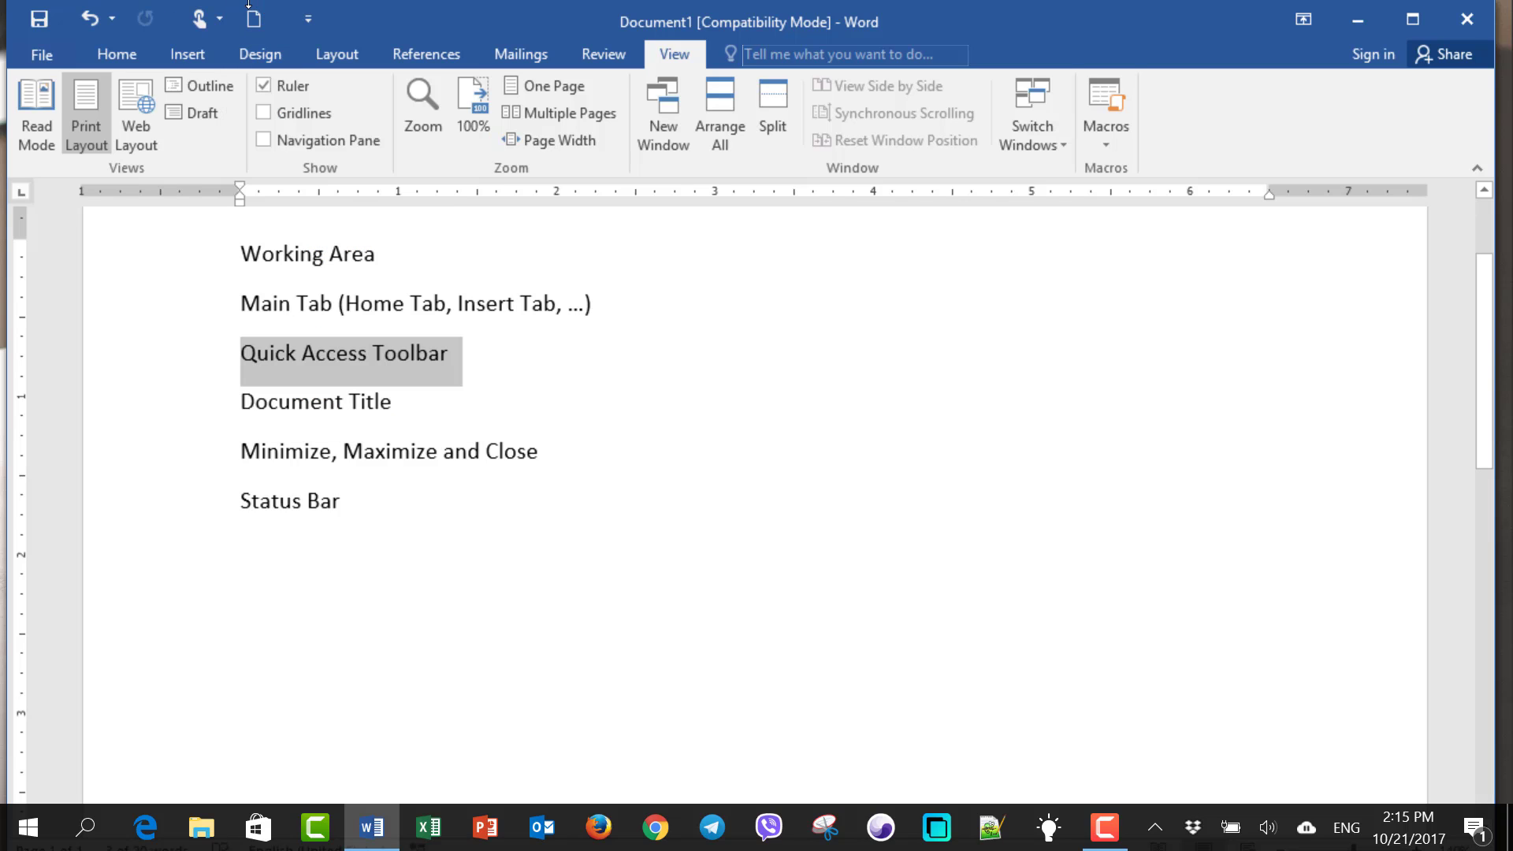
pyautogui.click(308, 23)
pyautogui.click(362, 19)
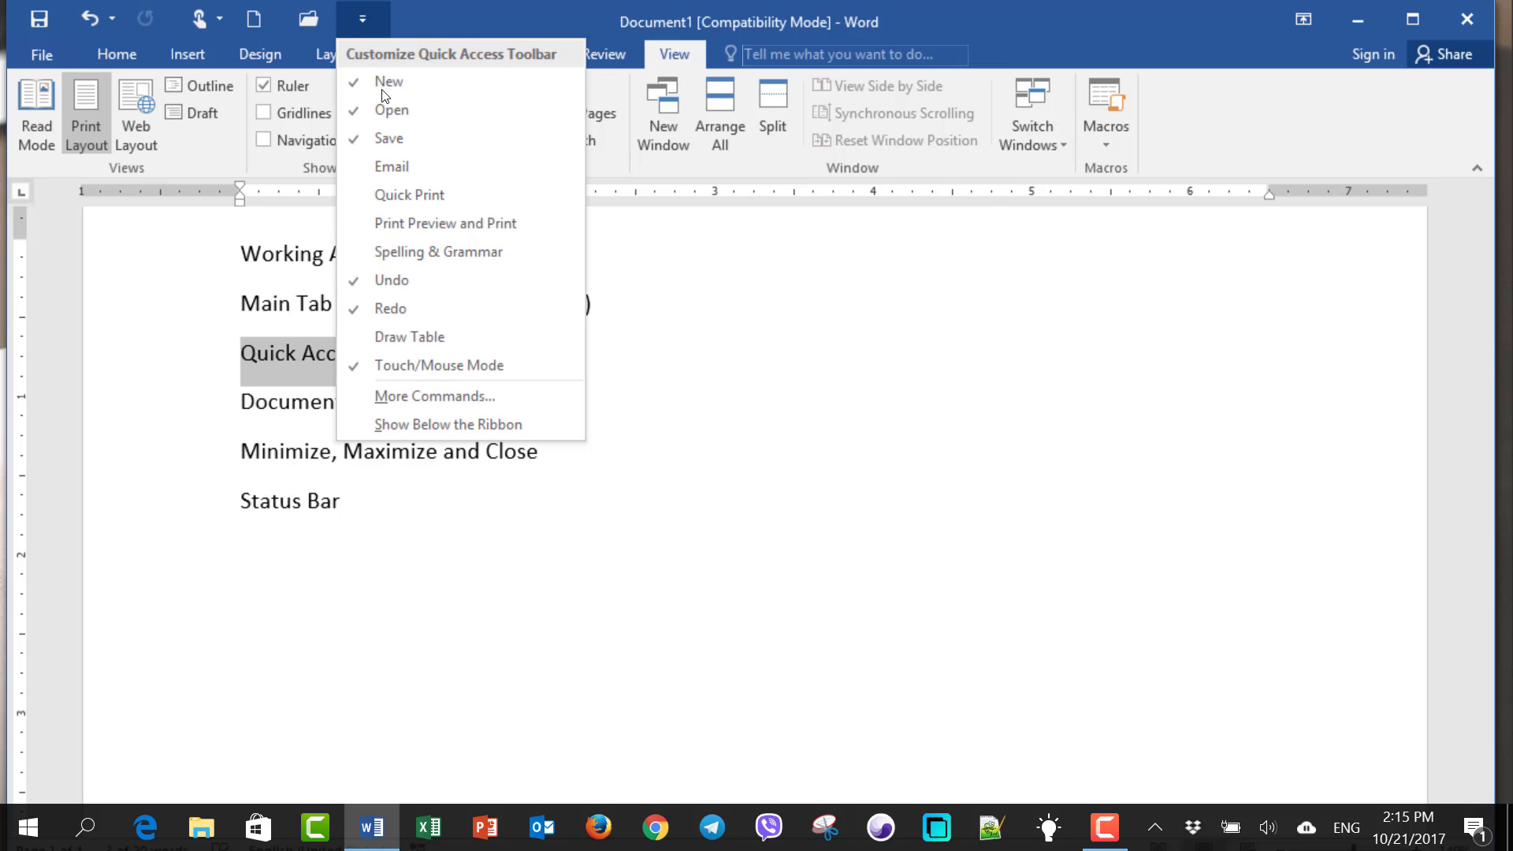
pyautogui.click(361, 197)
# Add Print Preview and Print, adding then removing Spelling & Grammar, and return to Home
pyautogui.click(417, 19)
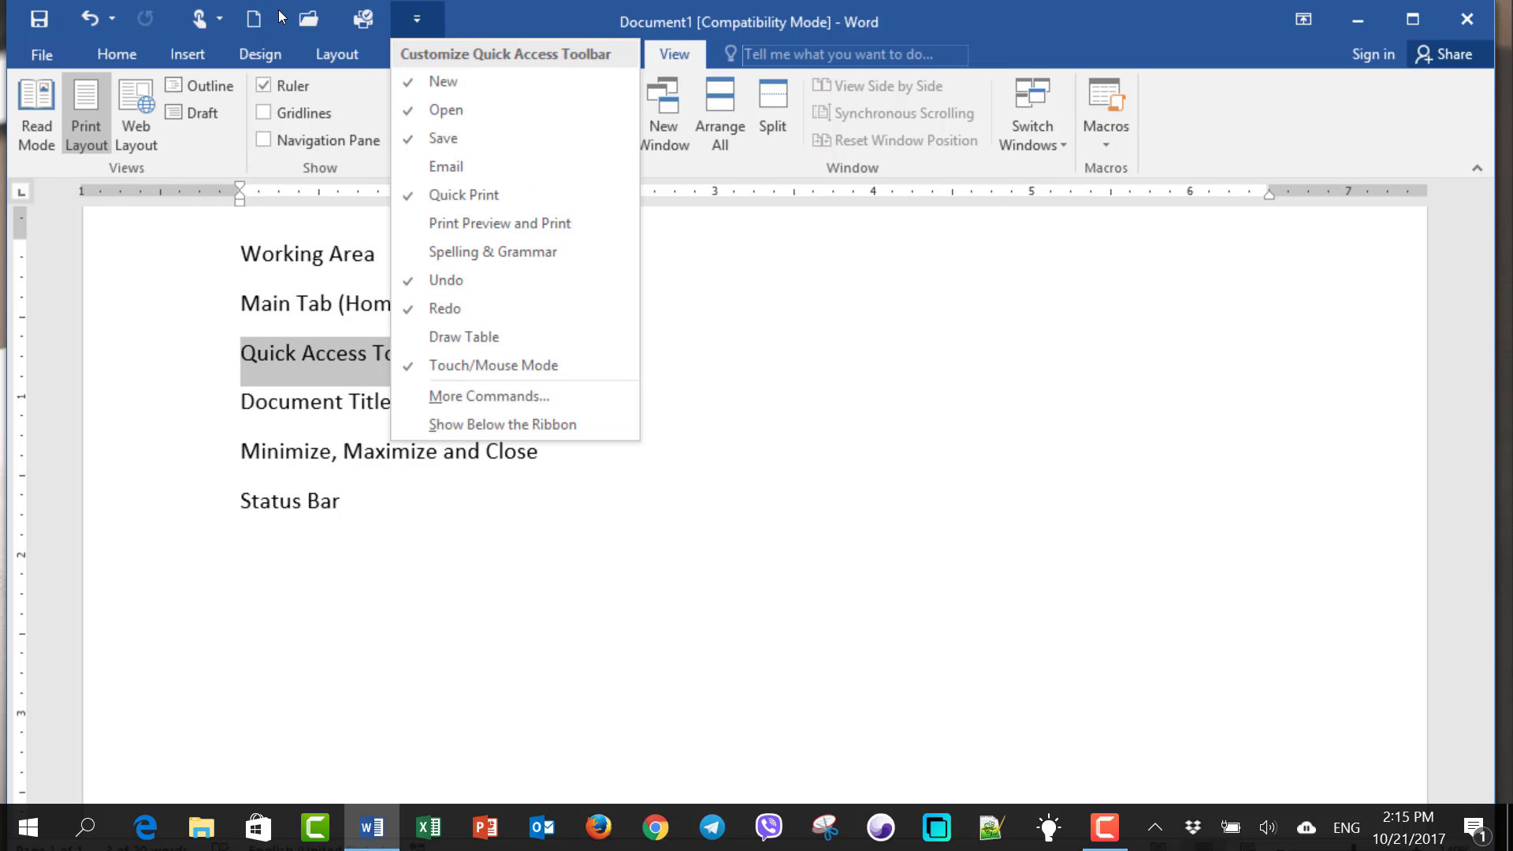
pyautogui.click(415, 251)
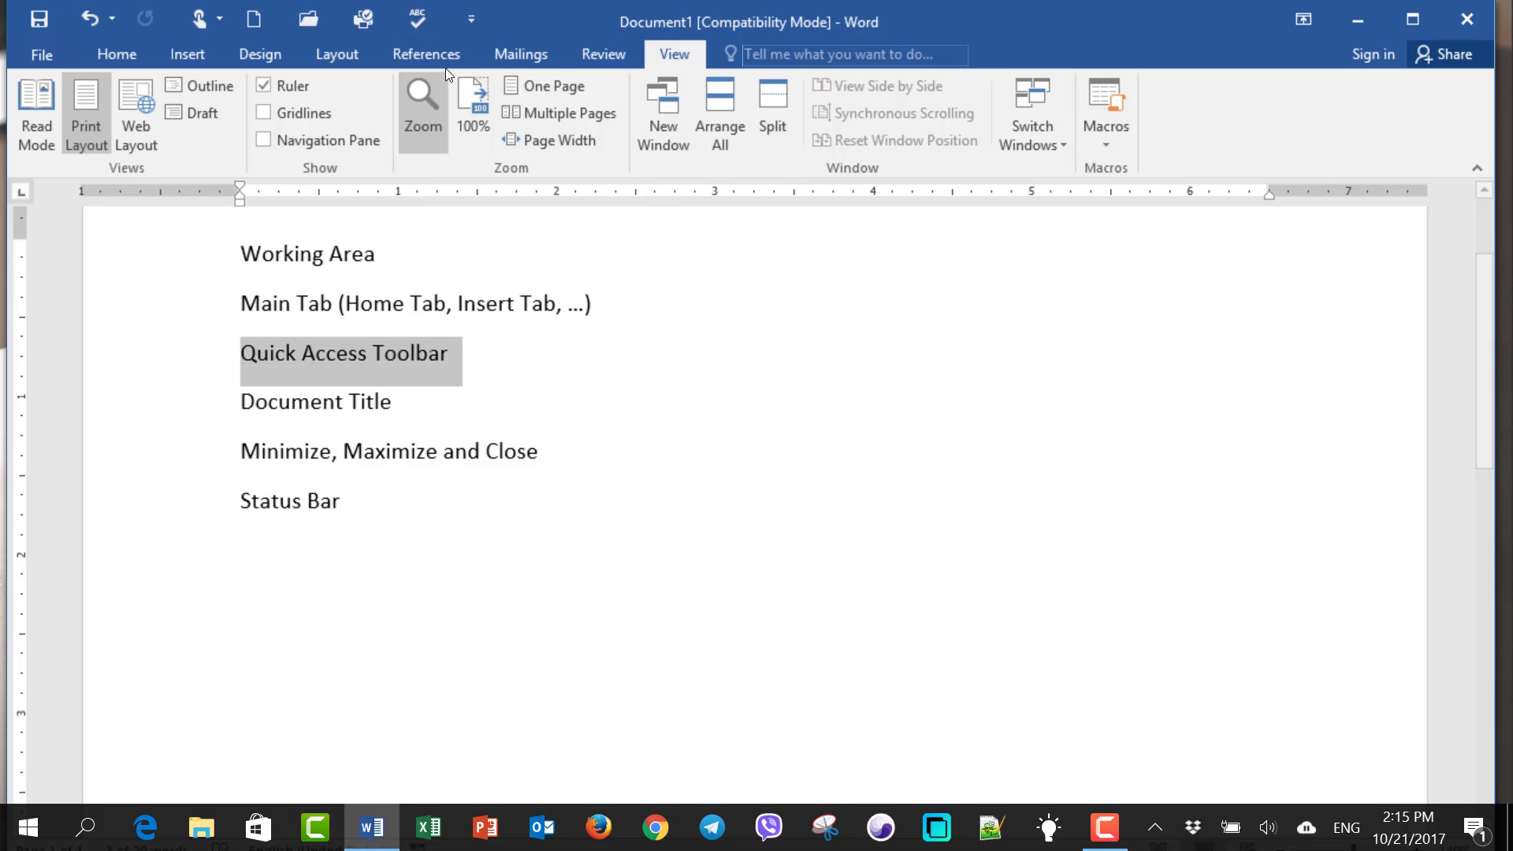
pyautogui.click(472, 21)
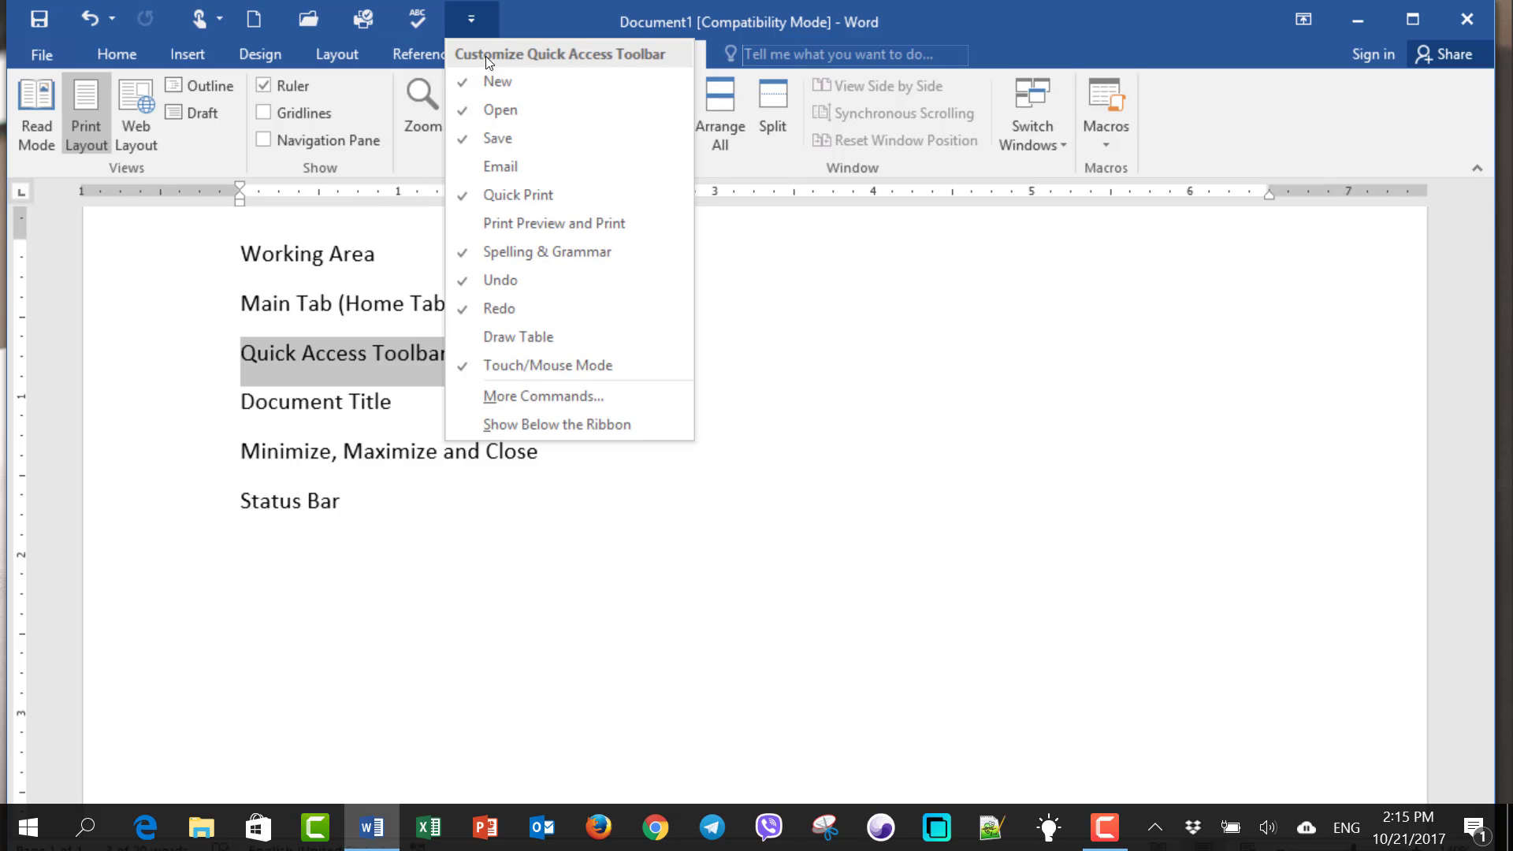
pyautogui.click(466, 223)
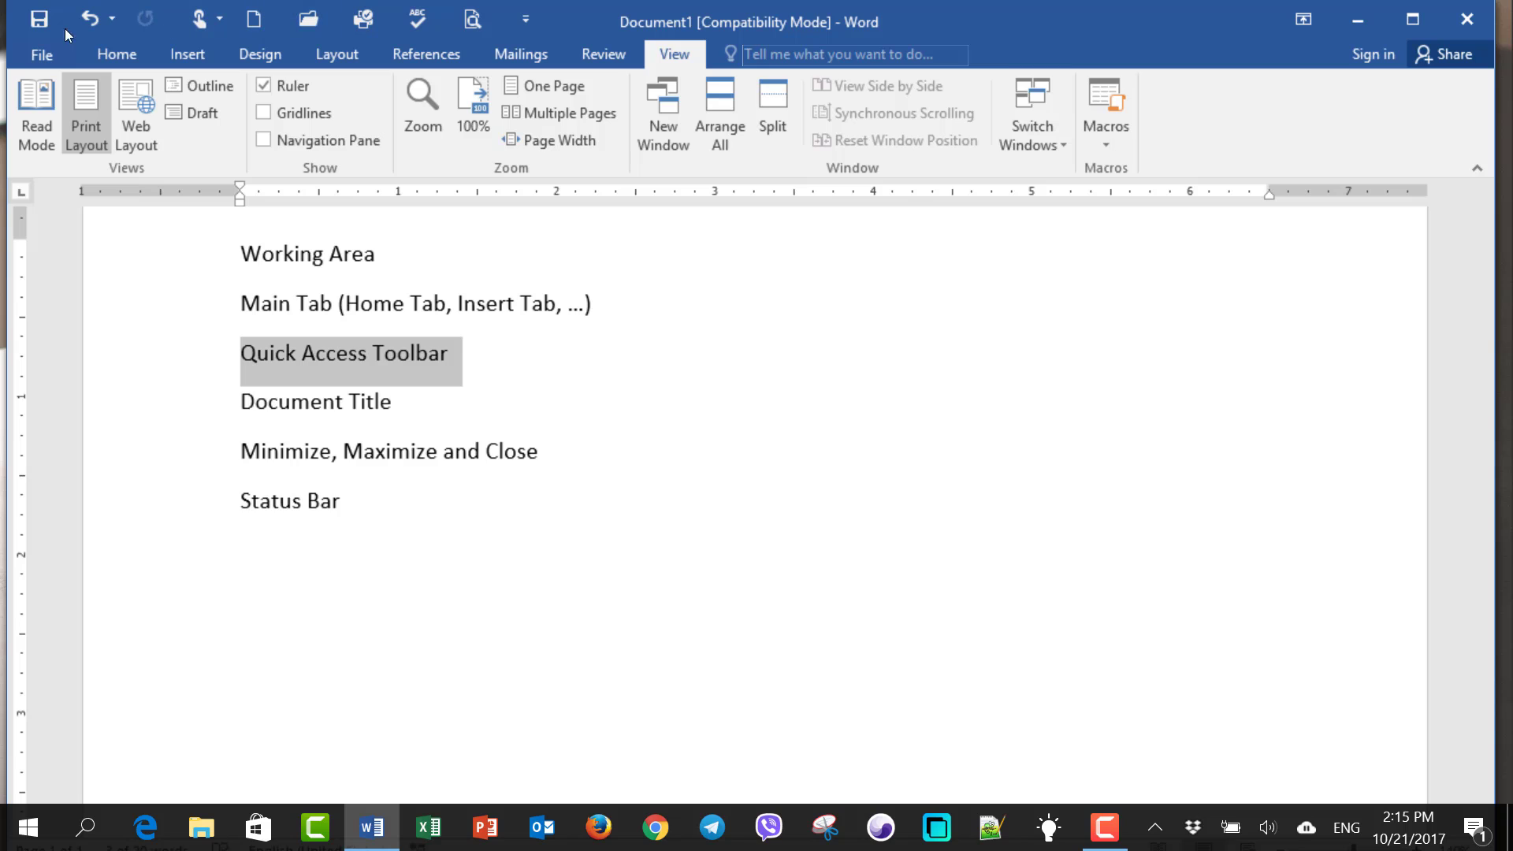
pyautogui.click(525, 19)
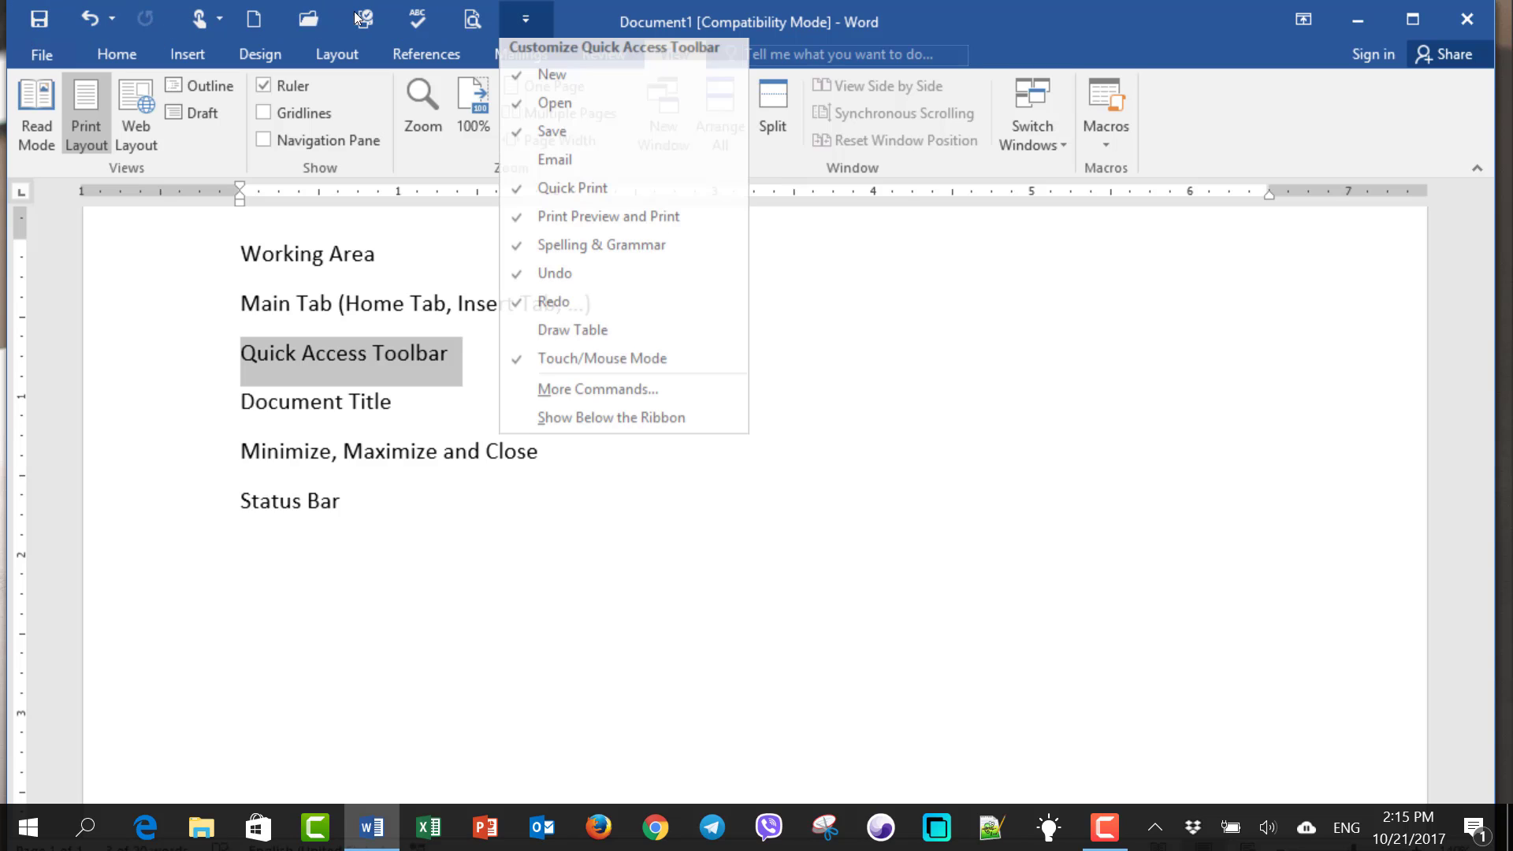
pyautogui.click(518, 250)
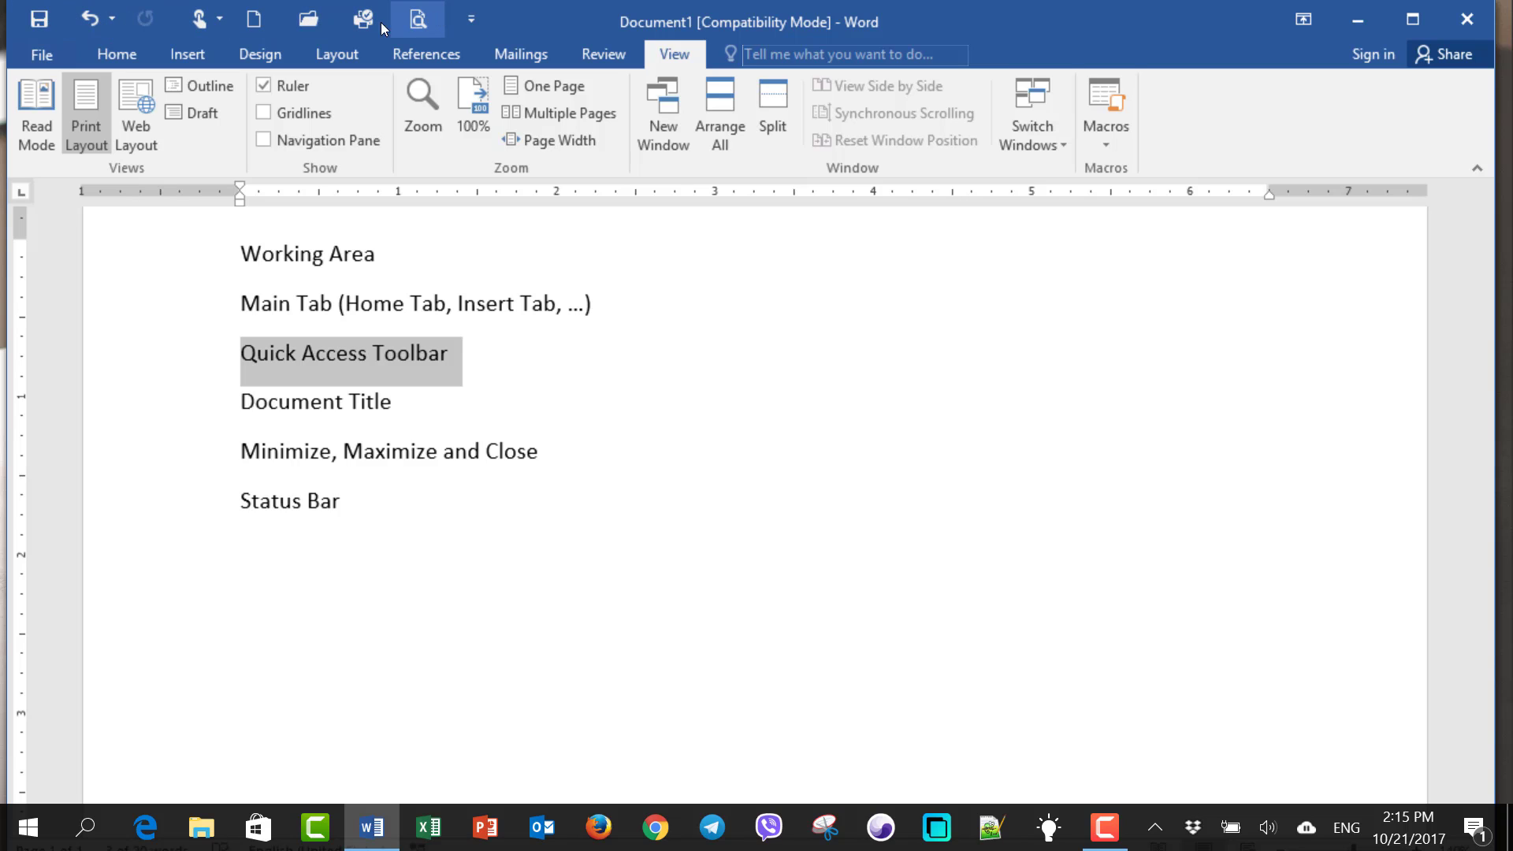
pyautogui.click(110, 53)
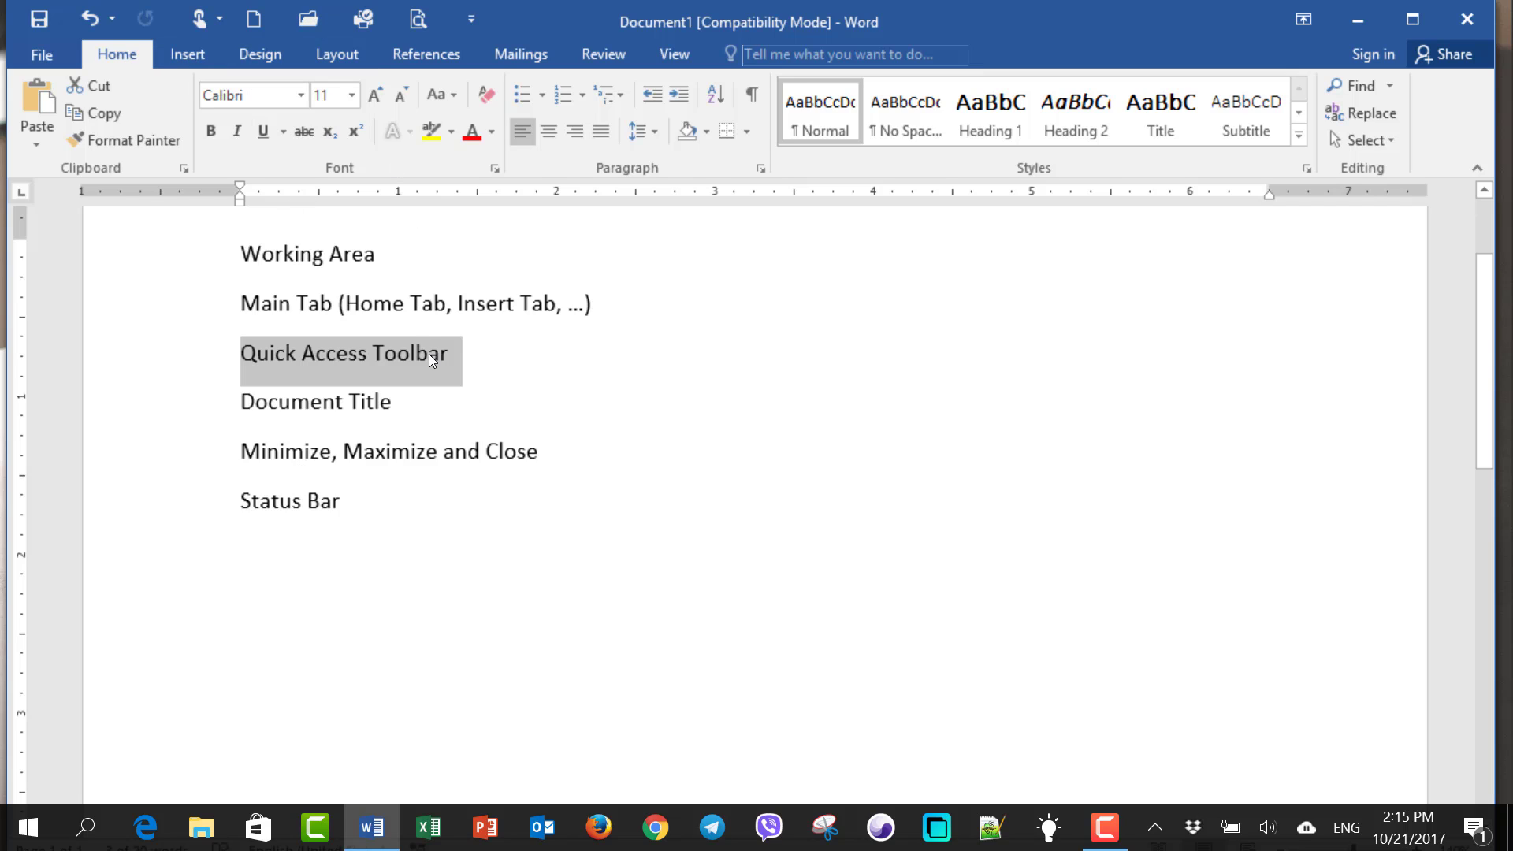
# Select the entire 'Document Title' line of the interface-parts list
pyautogui.click(412, 406)
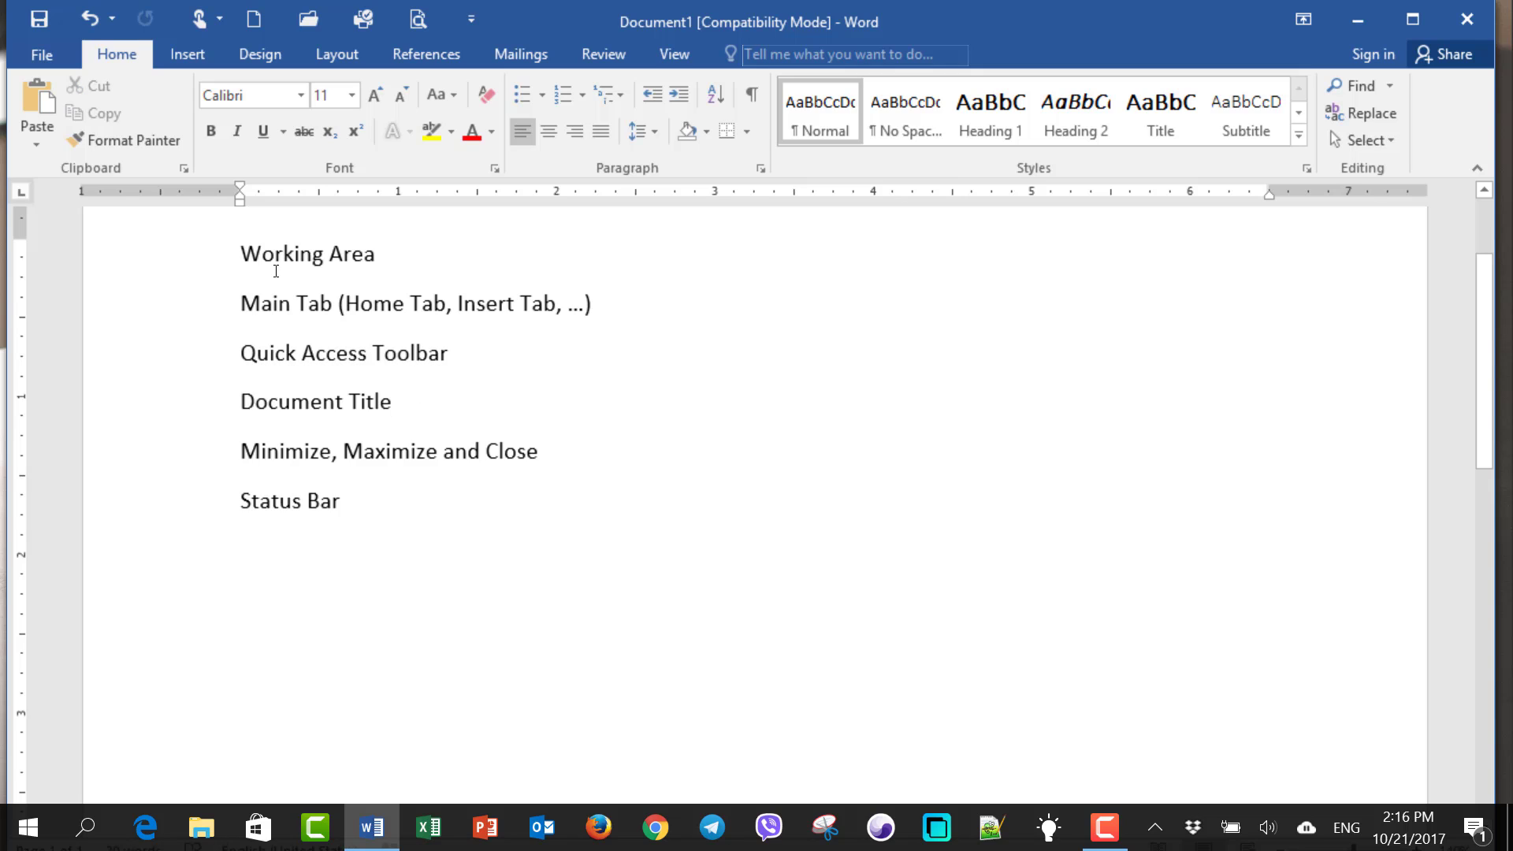
pyautogui.tripleClick(314, 425)
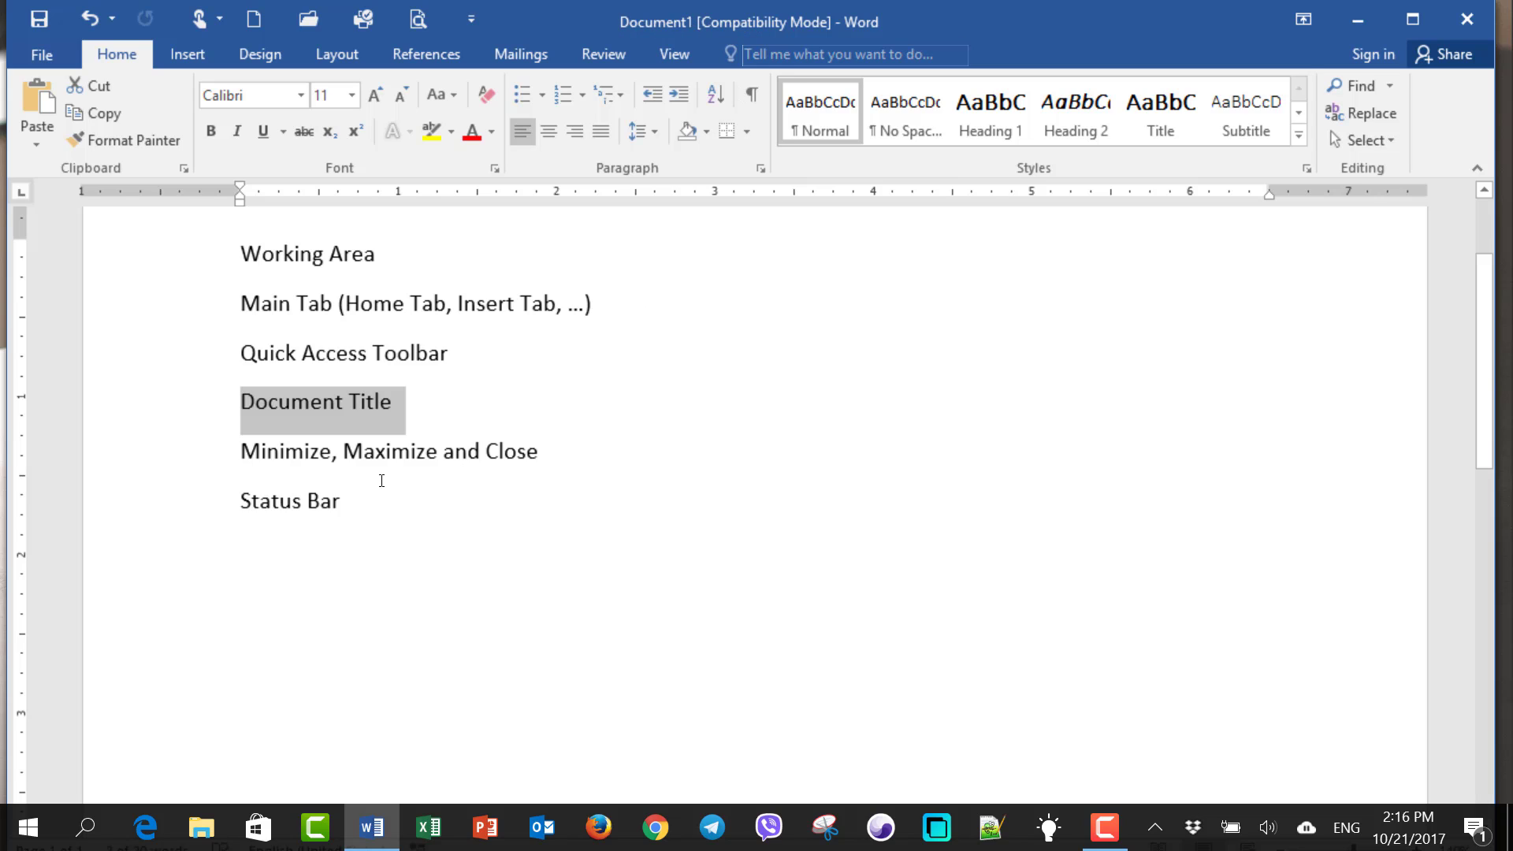
# Point out the words Minimize, Maximize and Close in the window-controls line
pyautogui.click(280, 453)
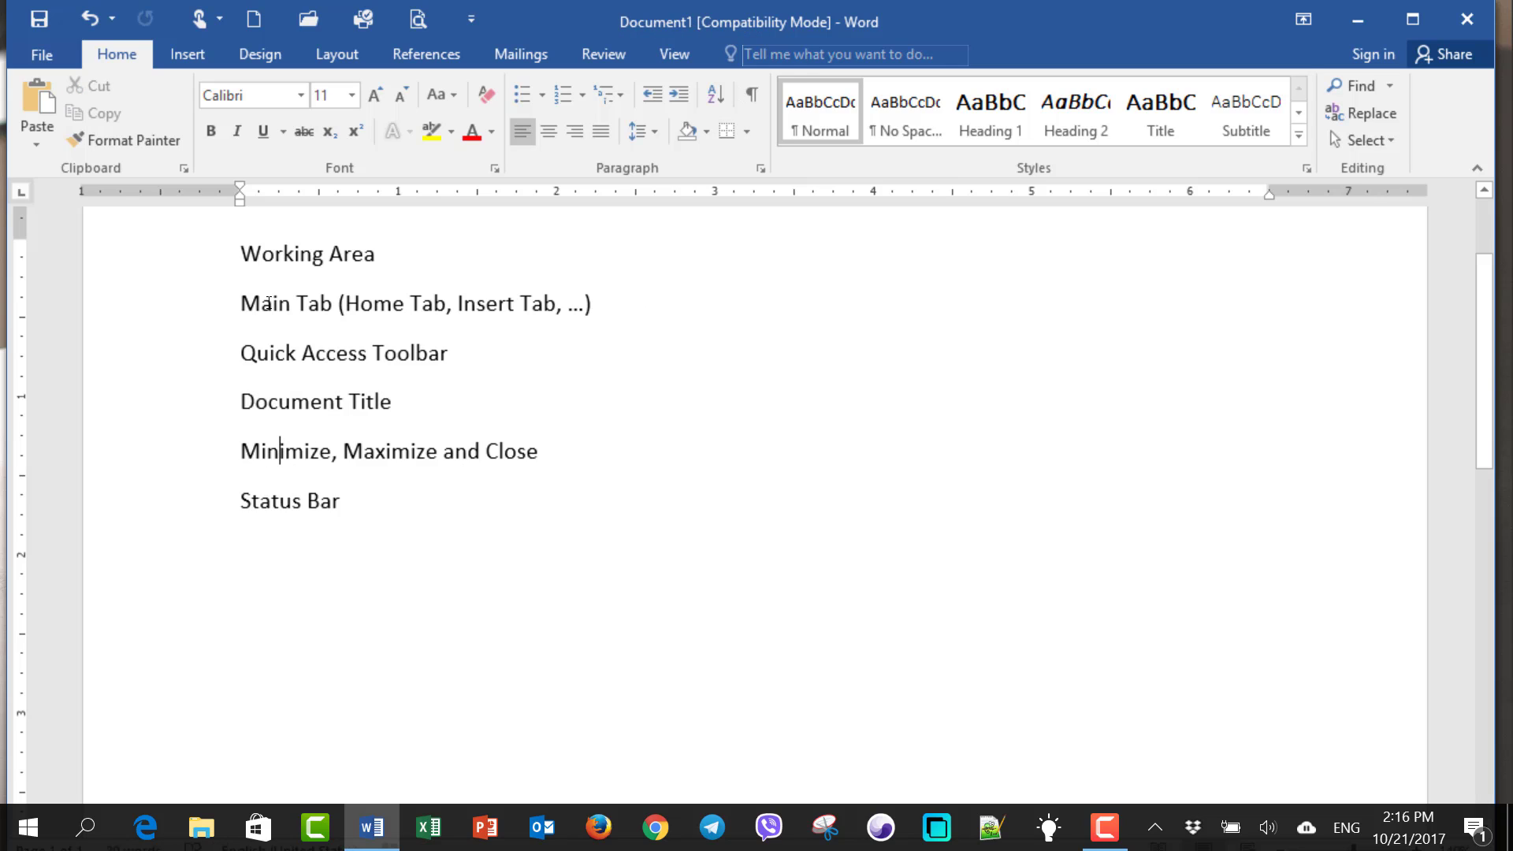
pyautogui.click(392, 451)
pyautogui.click(505, 450)
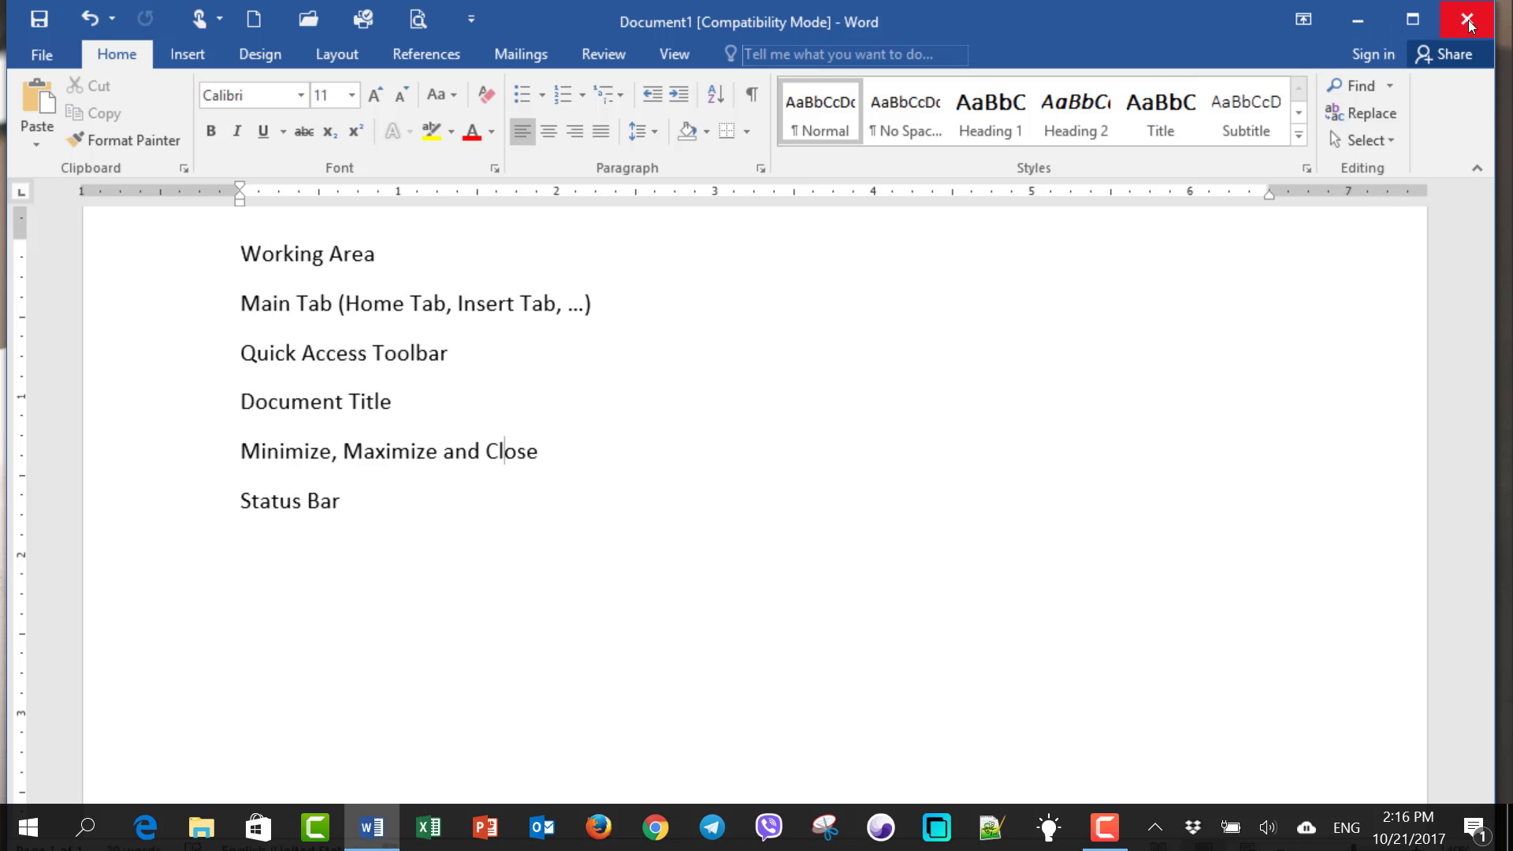
# Minimize and restore Word, maximize it, restore and move the window, then maximize again
pyautogui.click(1357, 20)
pyautogui.click(371, 827)
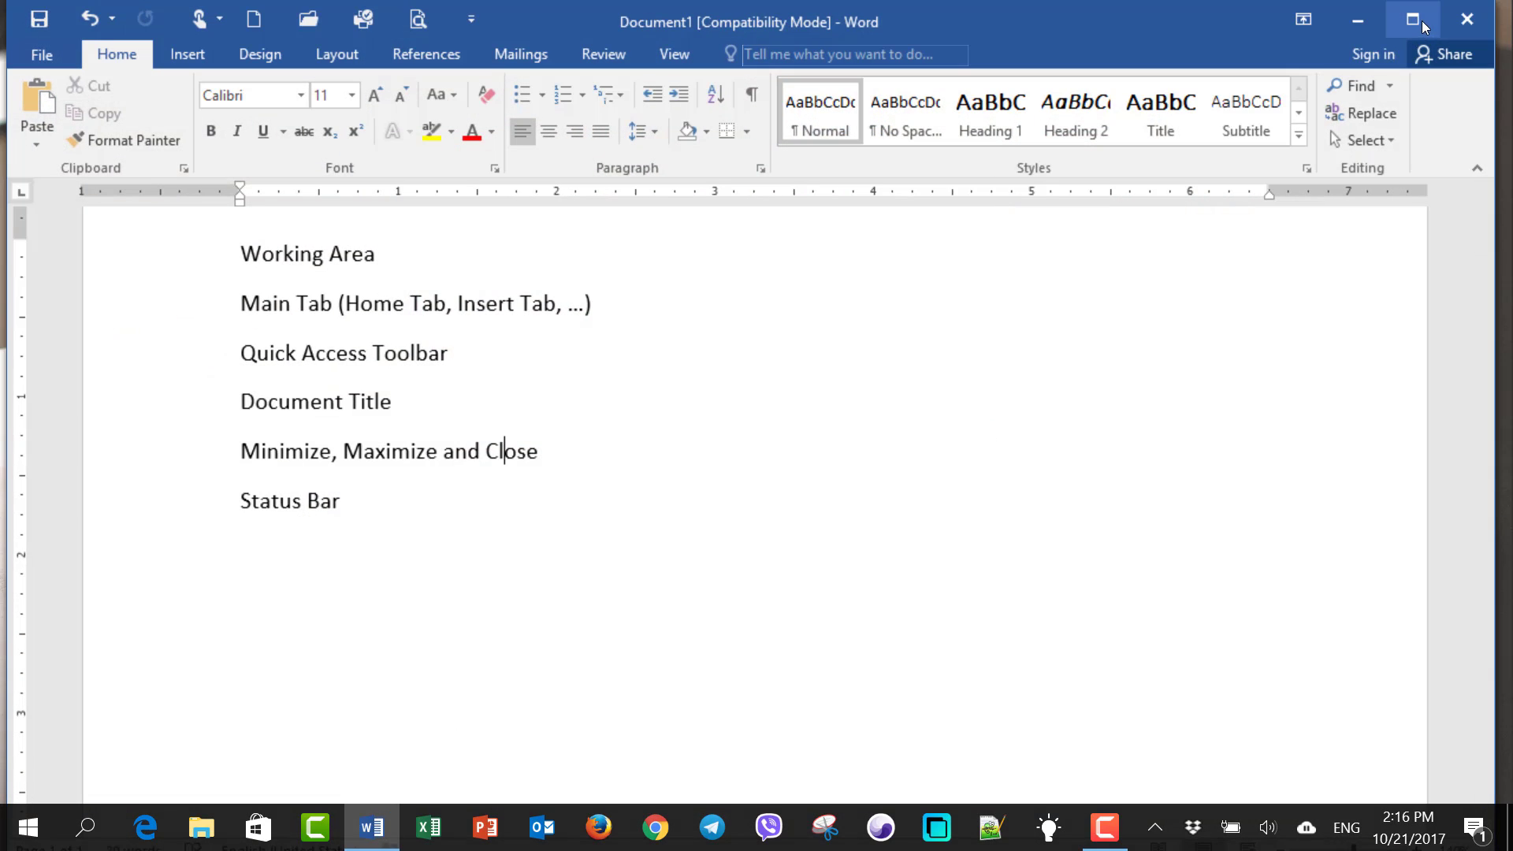
pyautogui.click(1414, 19)
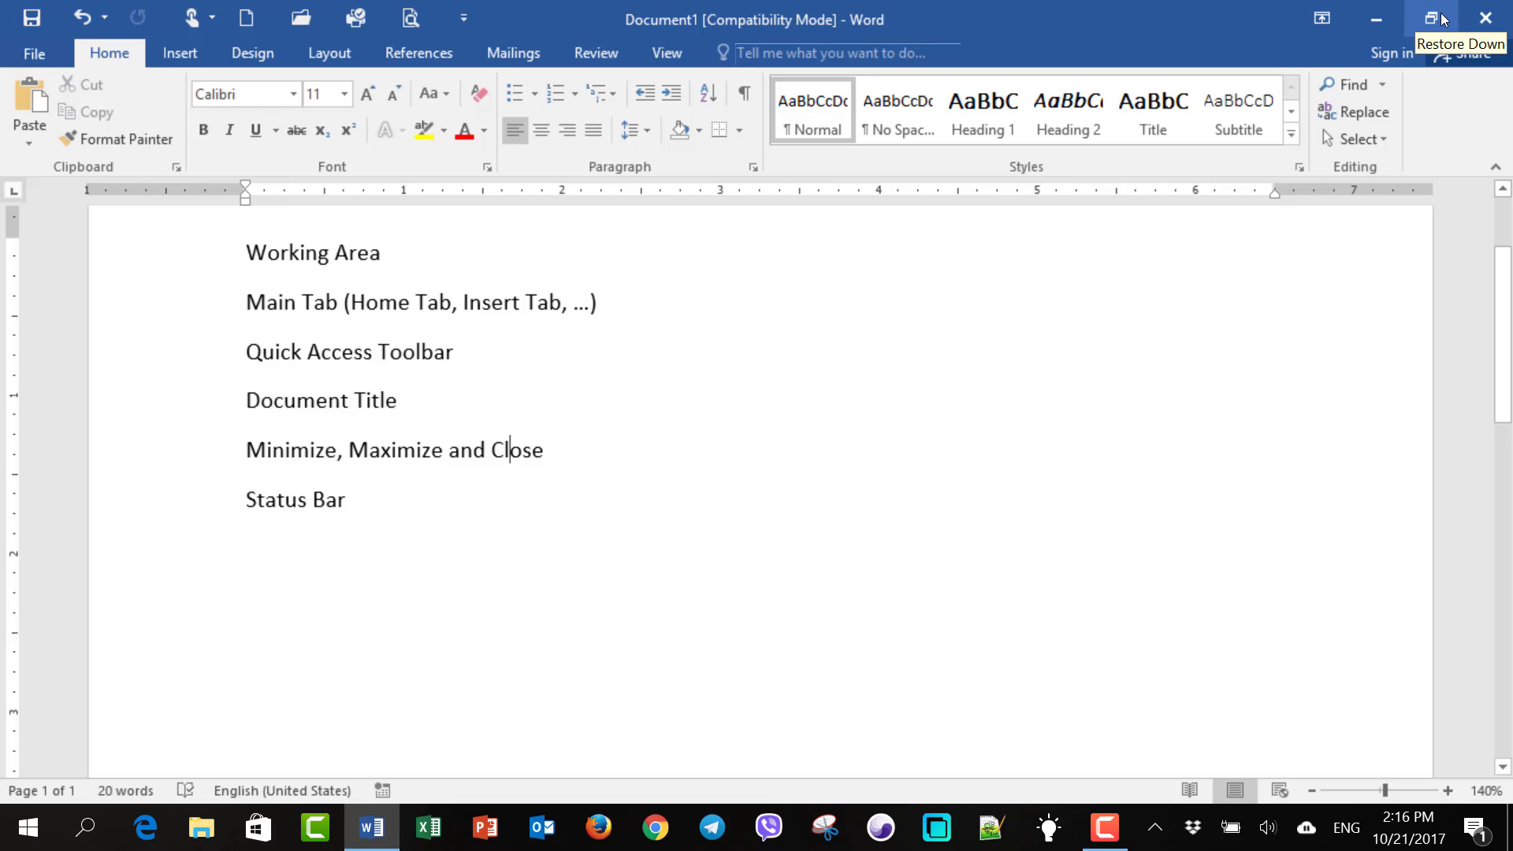
pyautogui.doubleClick(956, 13)
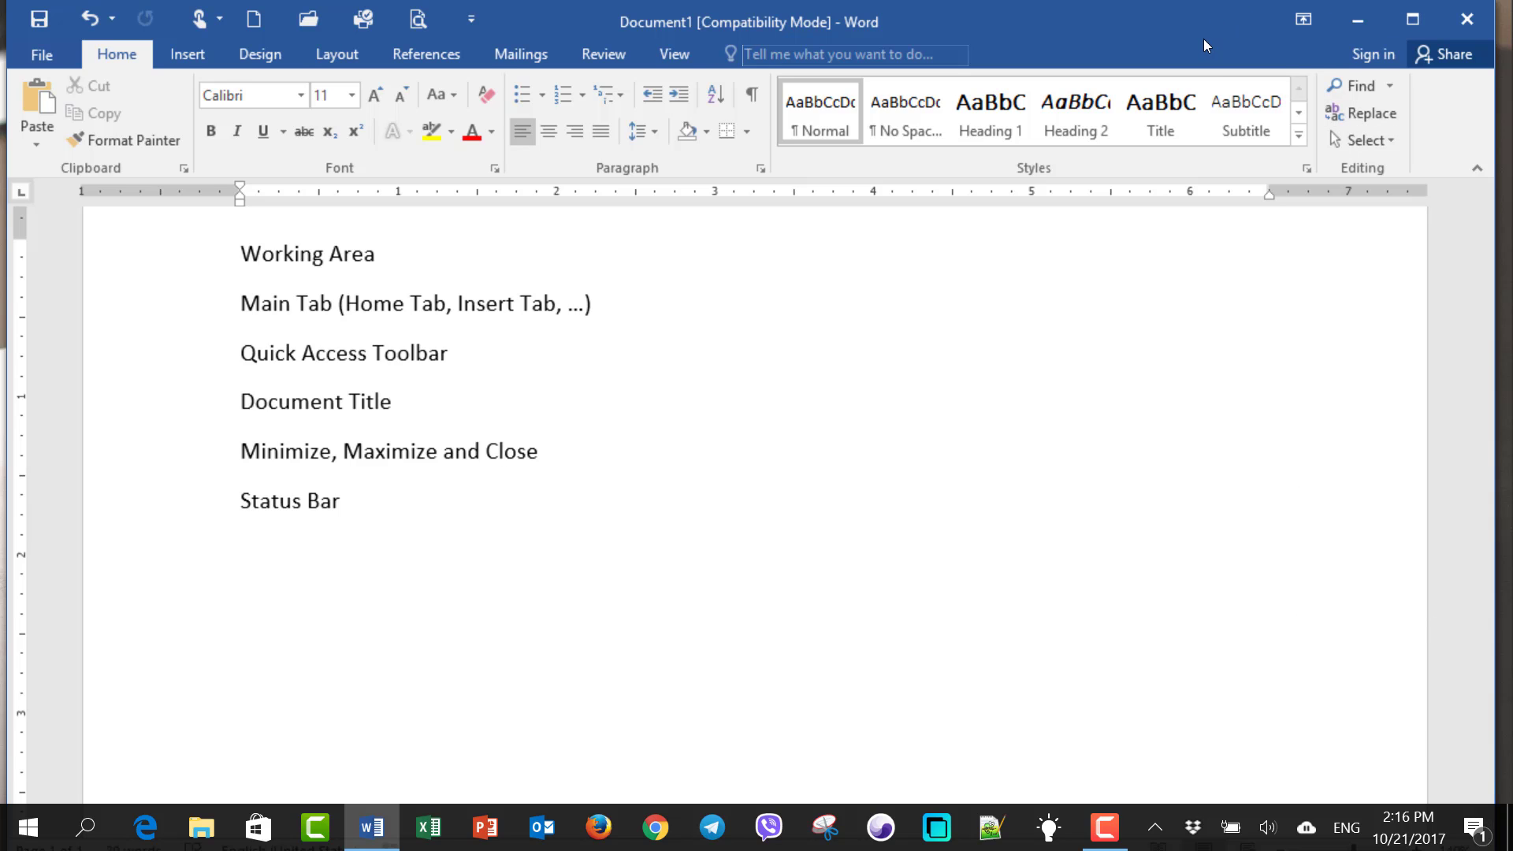
pyautogui.moveTo(1220, 22)
pyautogui.mouseDown()
pyautogui.moveTo(1030, 57)
pyautogui.moveTo(1157, 73)
pyautogui.mouseUp()
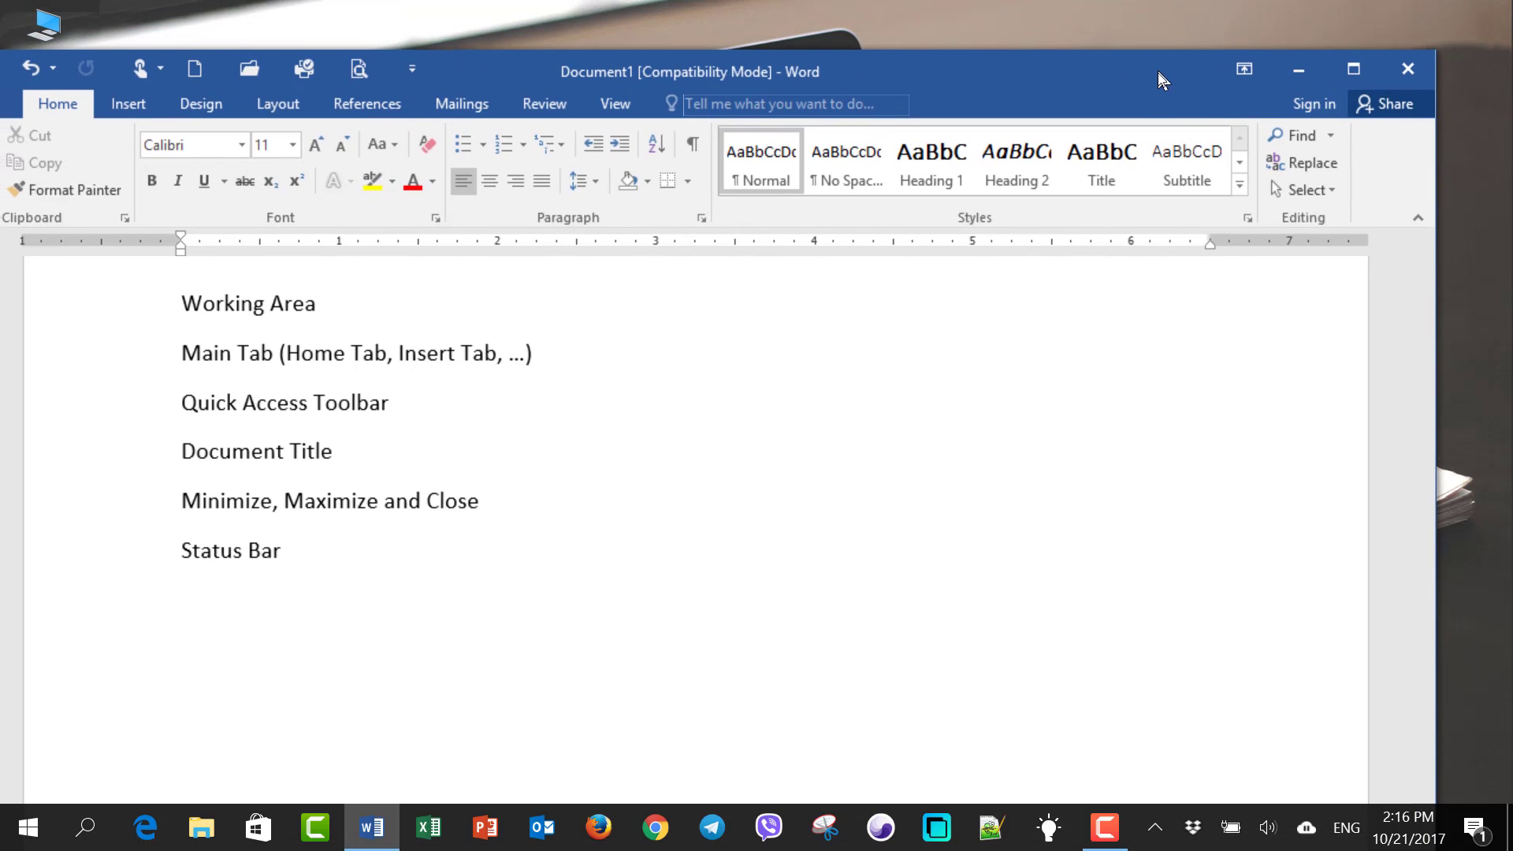
pyautogui.click(1352, 72)
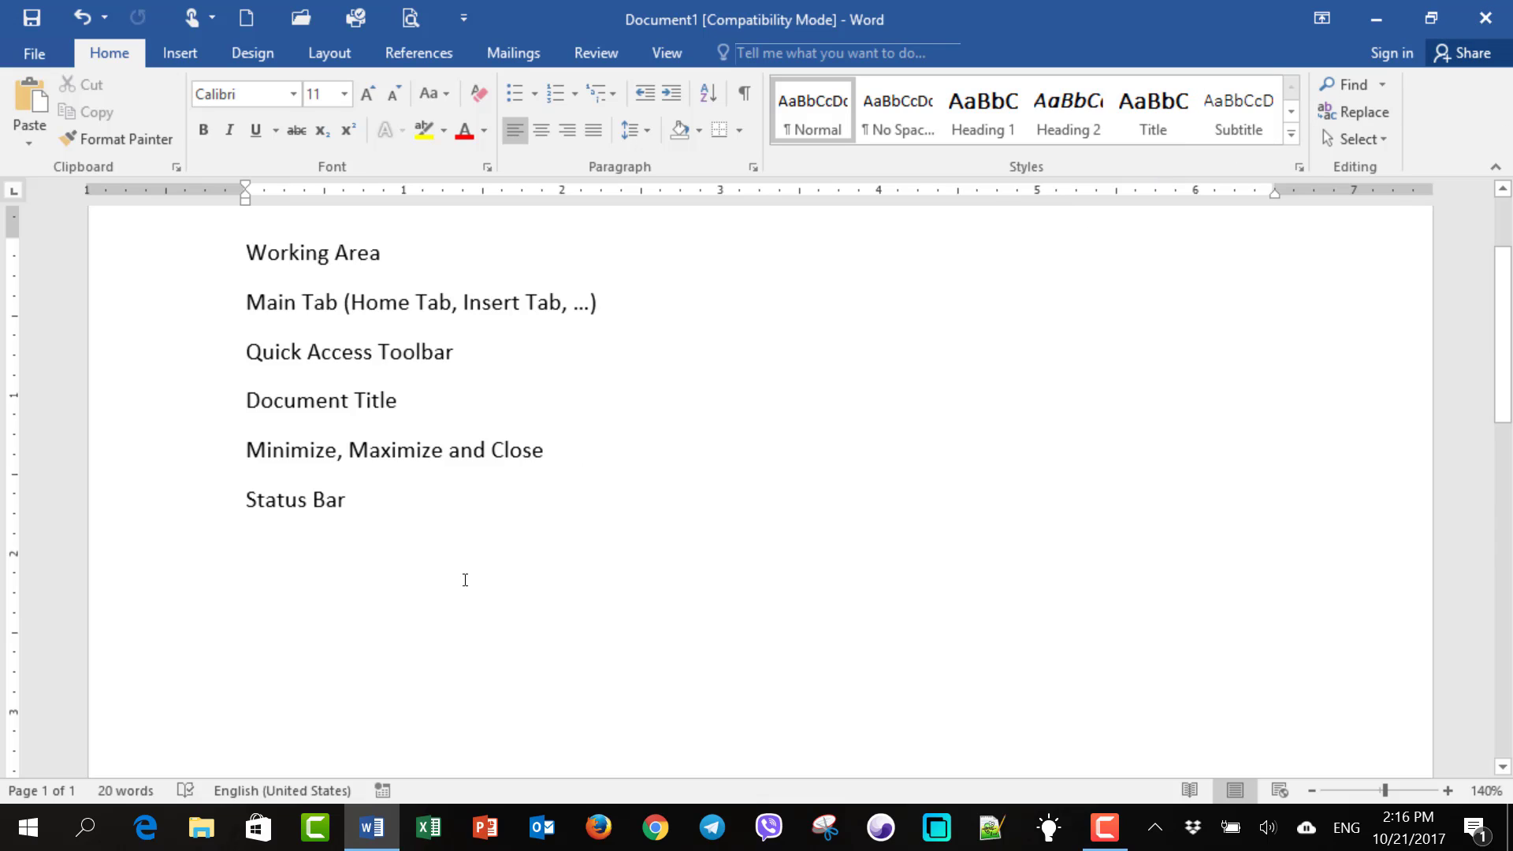
pyautogui.moveTo(250, 506); pyautogui.dragTo(328, 506)
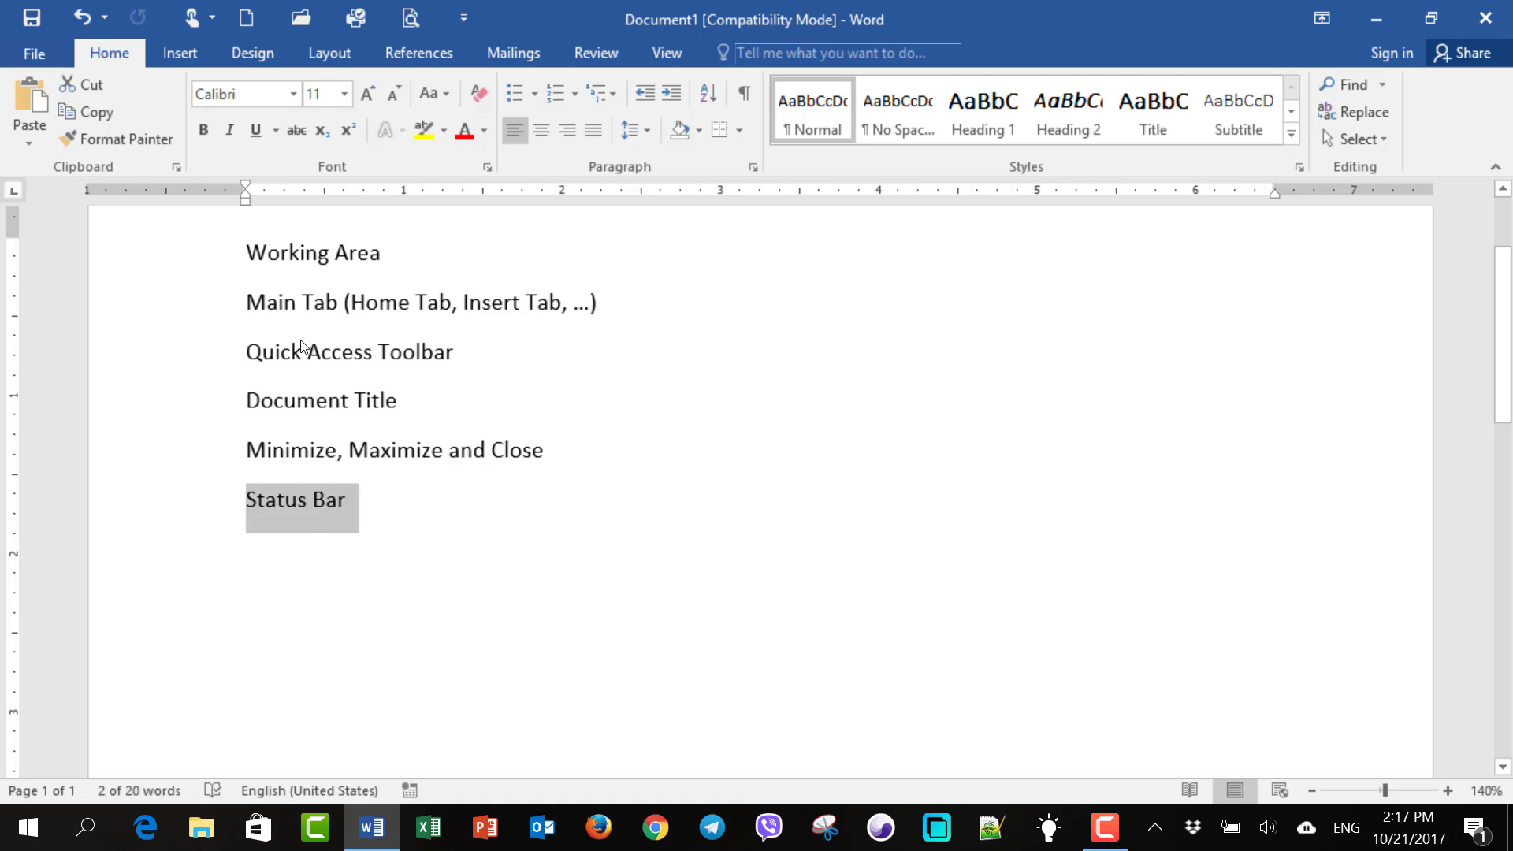
pyautogui.press('Right')
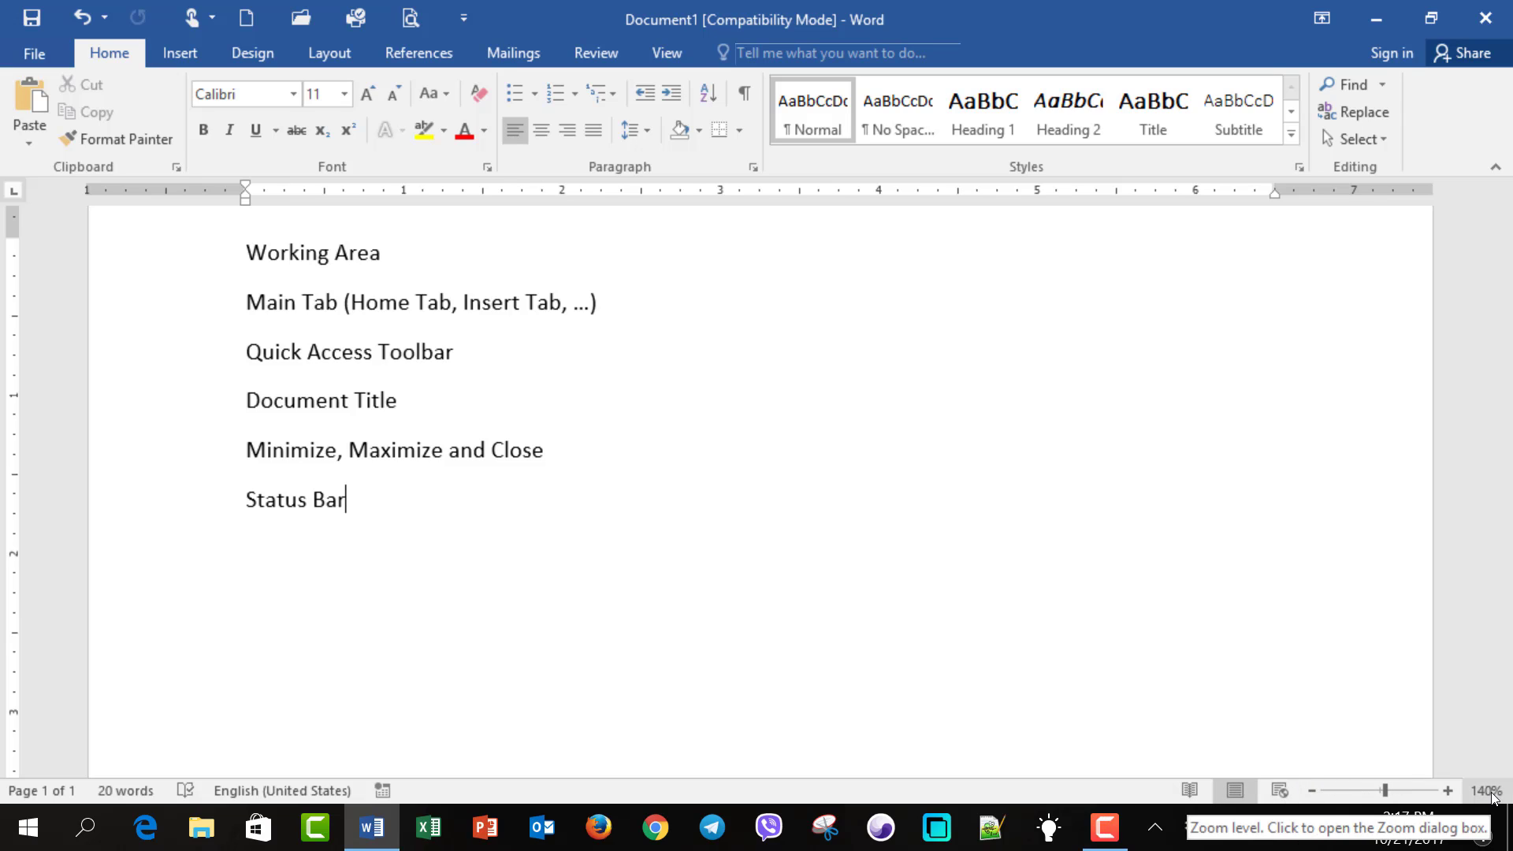
pyautogui.click(1312, 790)
pyautogui.scroll(-1, 880, 534)
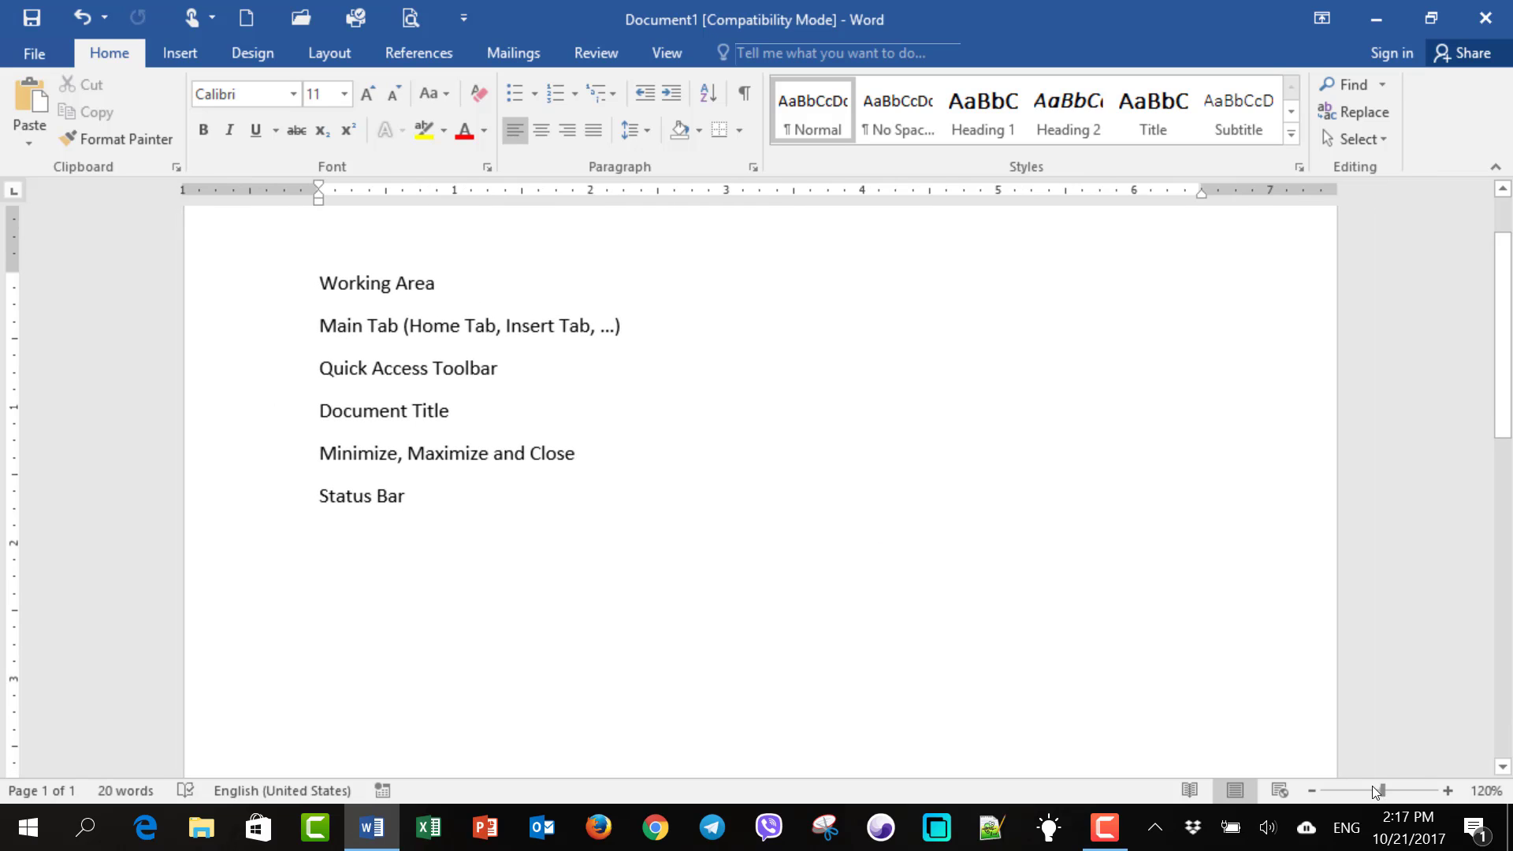
pyautogui.click(1448, 790)
pyautogui.scroll(1, 963, 531)
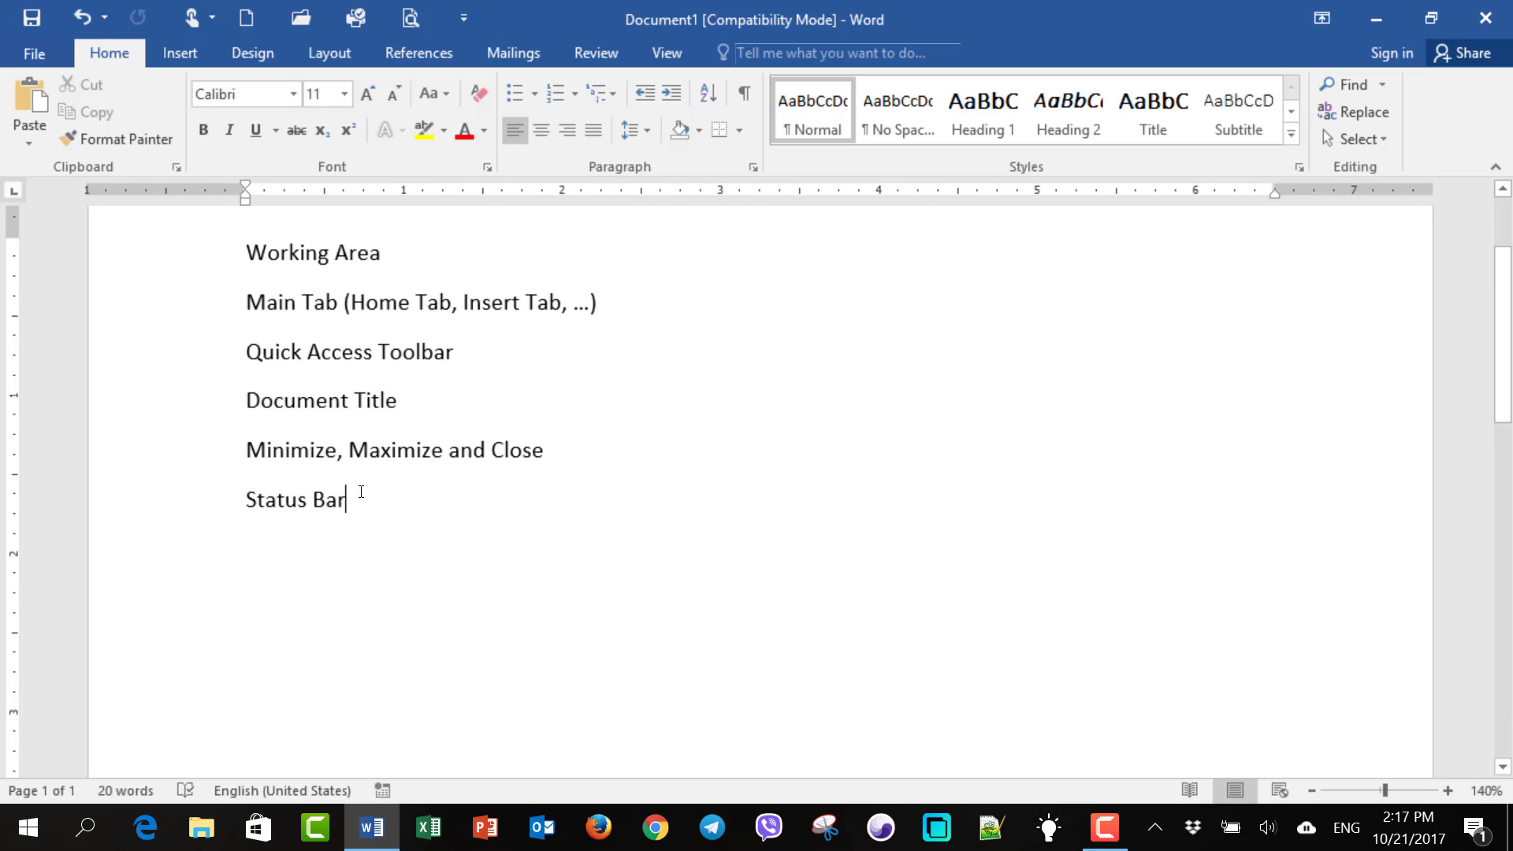
pyautogui.scroll(-3, 367, 489)
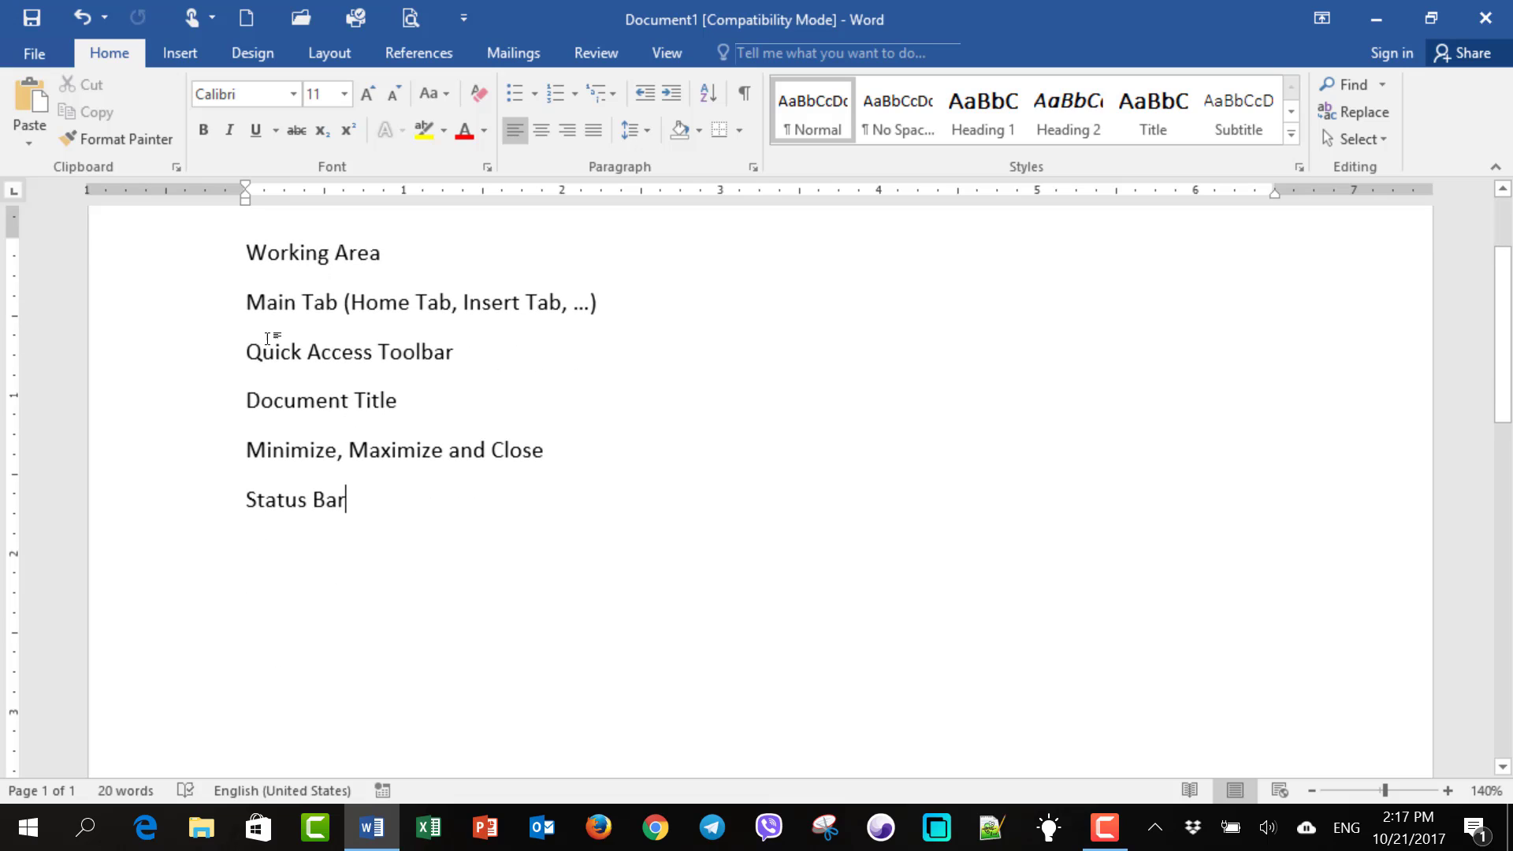